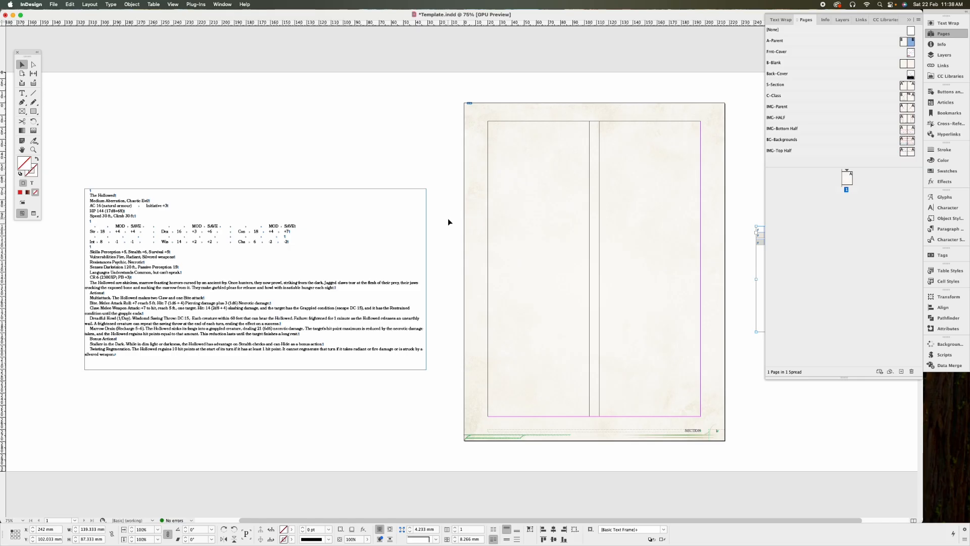
- Examine the Hollowed's unformatted stat block text, especially the tab-separated gaps and empty row among the ability scores
{"action": "double_click", "coordinate": [207, 223]}
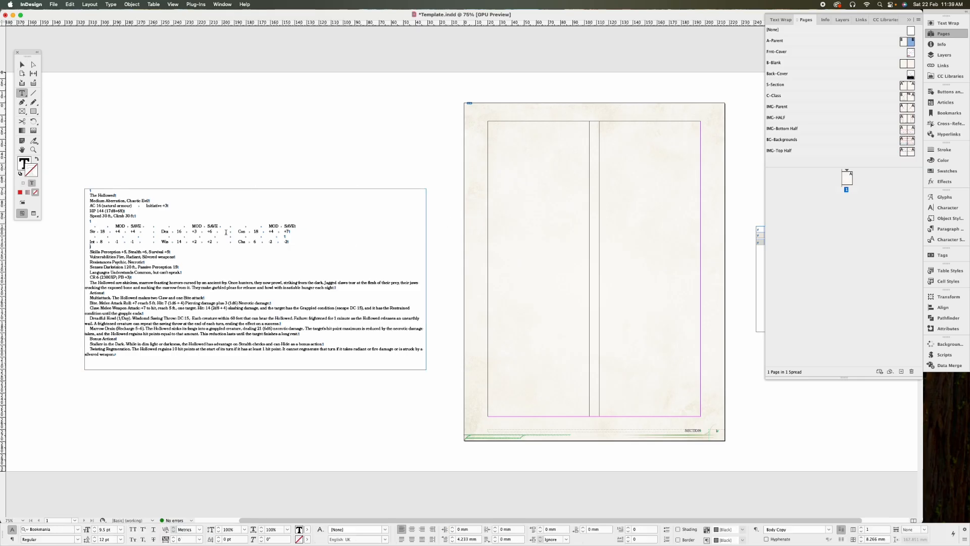
{"action": "left_click_drag", "start_coordinate": [182, 352], "coordinate": [91, 188]}
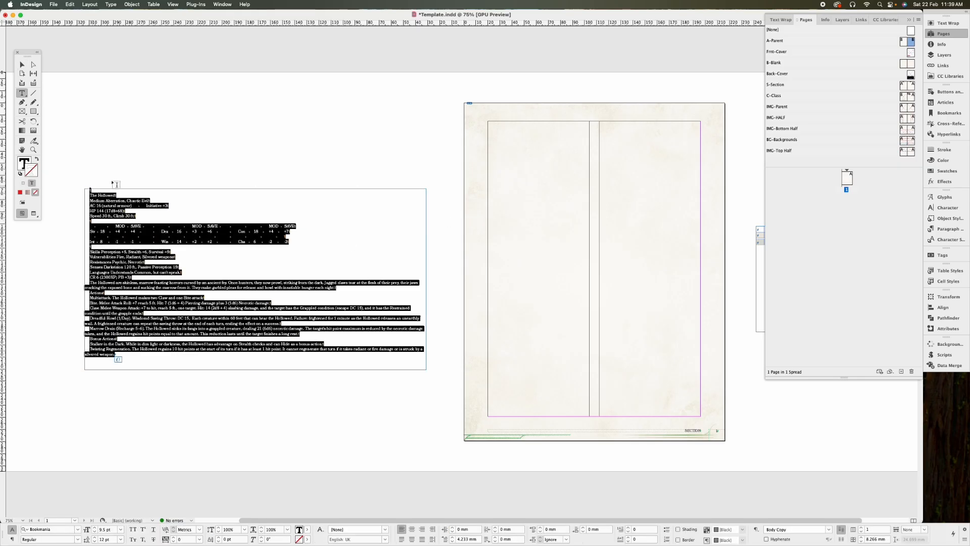
{"action": "left_click", "coordinate": [169, 175]}
{"action": "key", "text": "Escape"}
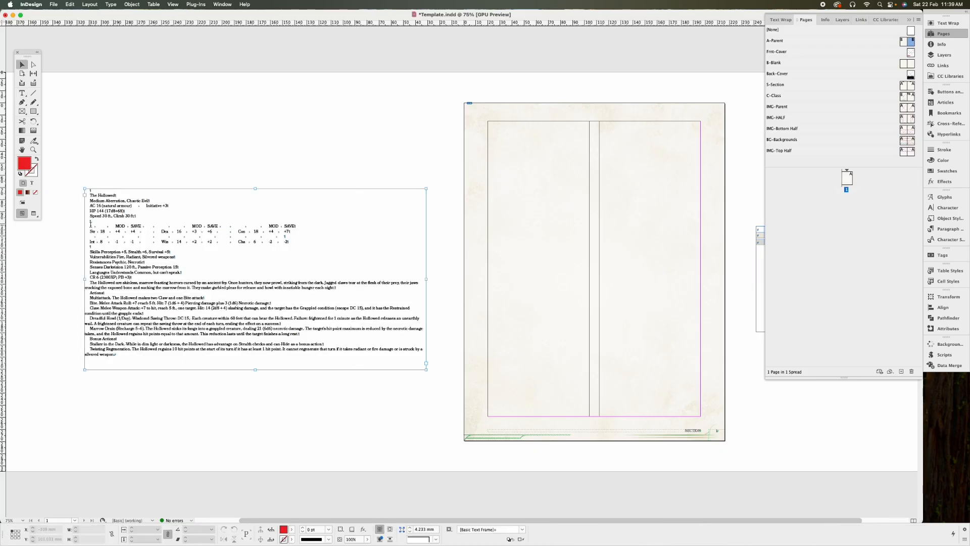
{"action": "double_click", "coordinate": [91, 226]}
{"action": "left_click_drag", "start_coordinate": [91, 226], "coordinate": [329, 248]}
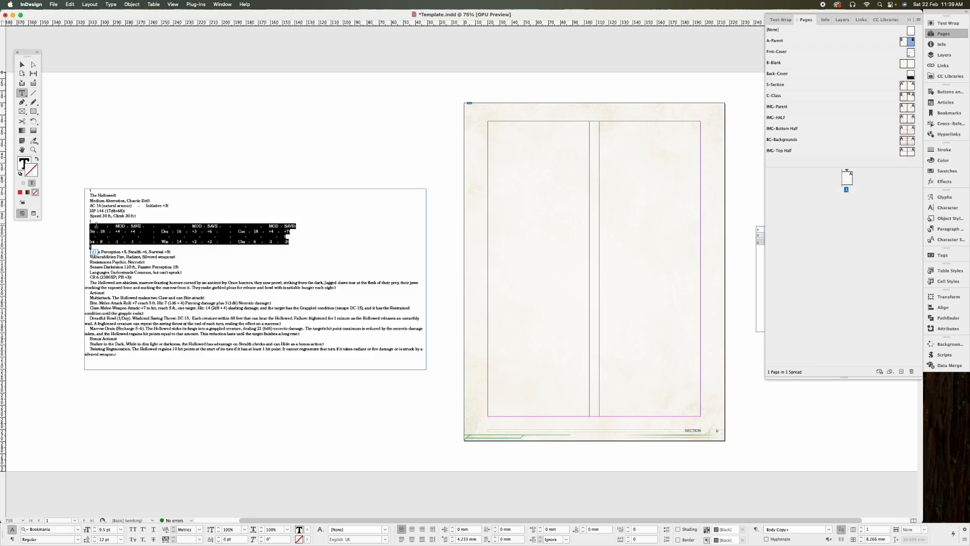
{"action": "key", "text": "super+equal"}
{"action": "key", "text": "super+equal"}
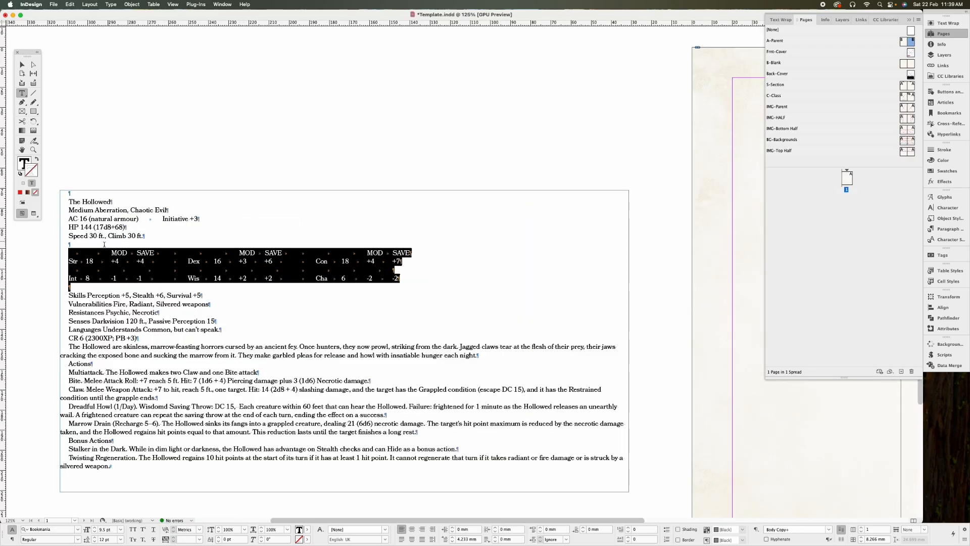
{"action": "left_click", "coordinate": [73, 261]}
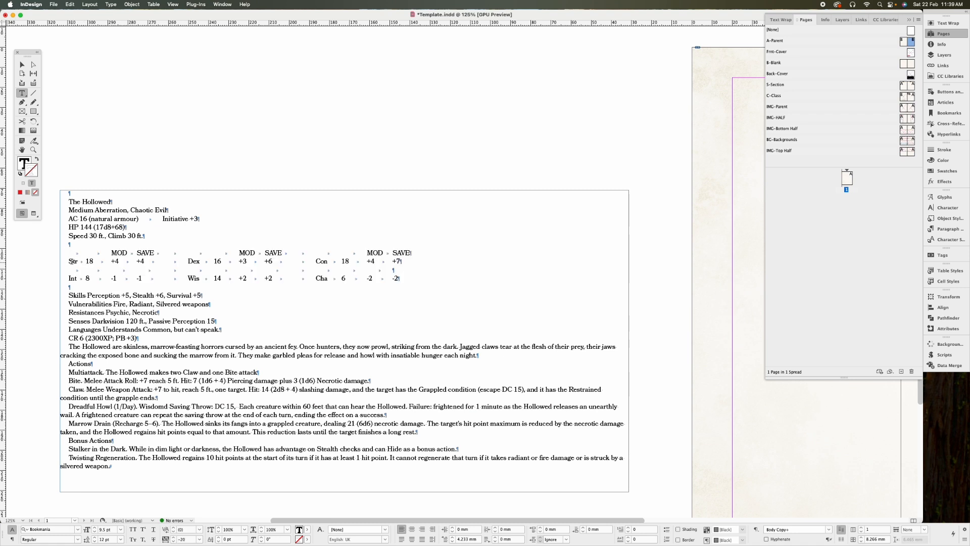
{"action": "double_click", "coordinate": [151, 261]}
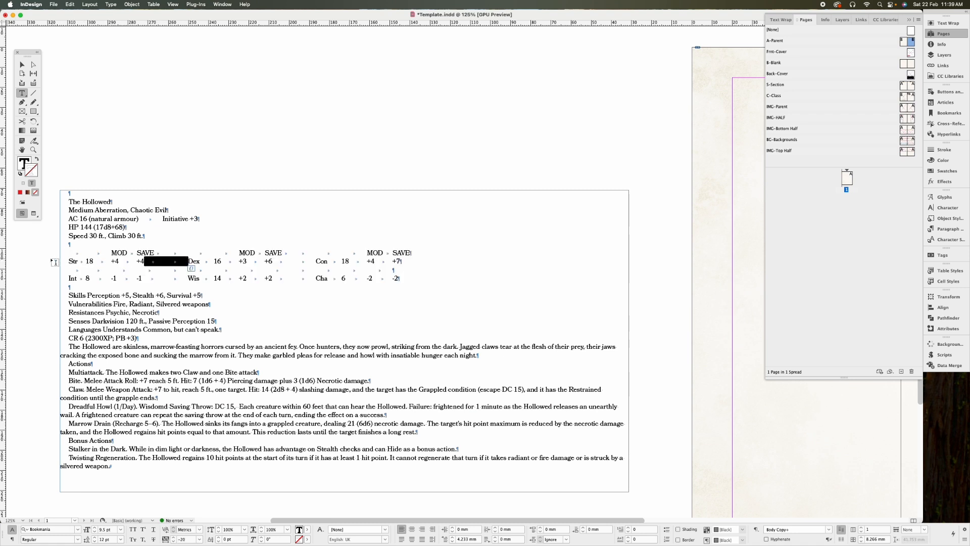
{"action": "double_click", "coordinate": [303, 260]}
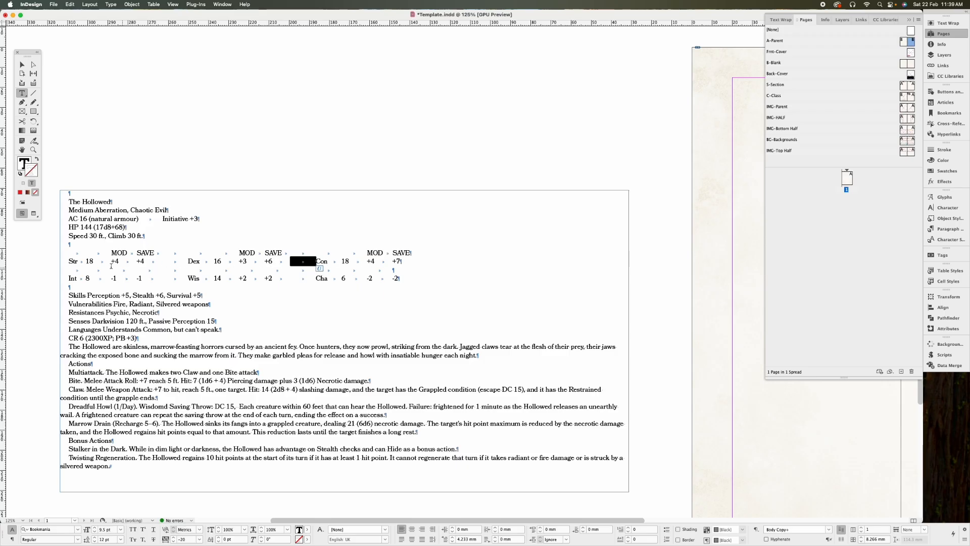
{"action": "left_click_drag", "start_coordinate": [72, 269], "coordinate": [394, 269]}
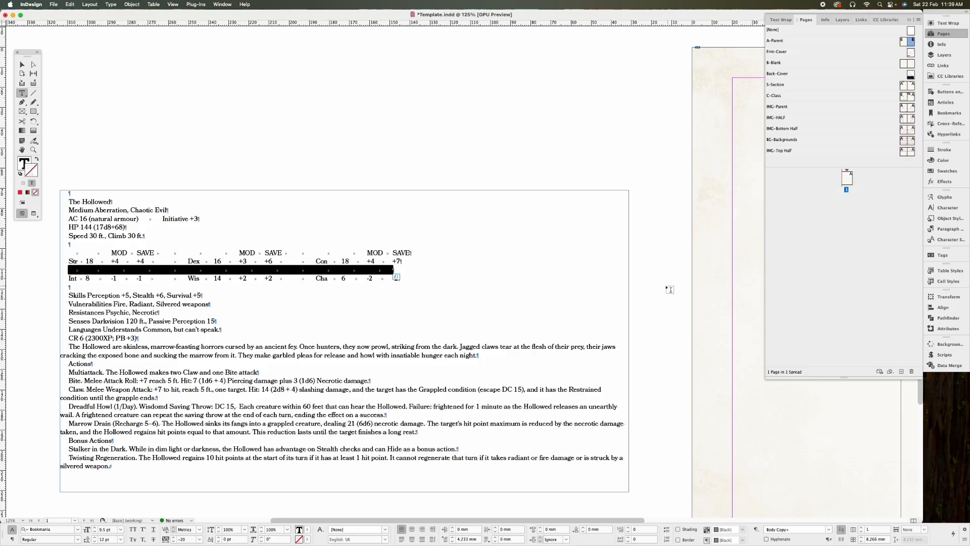
{"action": "key", "text": "Escape"}
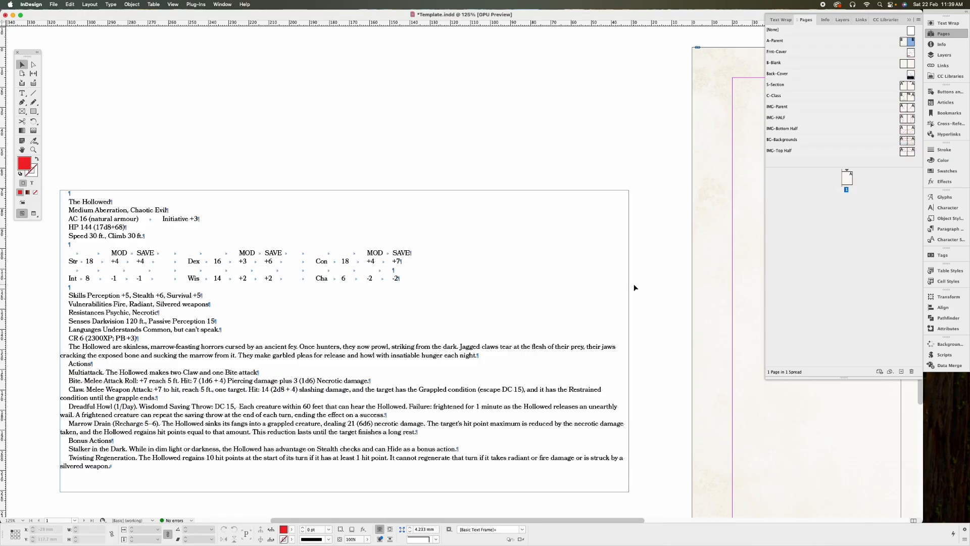
- Move the pasteboard frame holding the empty ability score table closer to the page, to X about 223.7 mm
{"action": "key", "text": "super+1"}
{"action": "left_click_drag", "start_coordinate": [650, 290], "coordinate": [337, 278]}
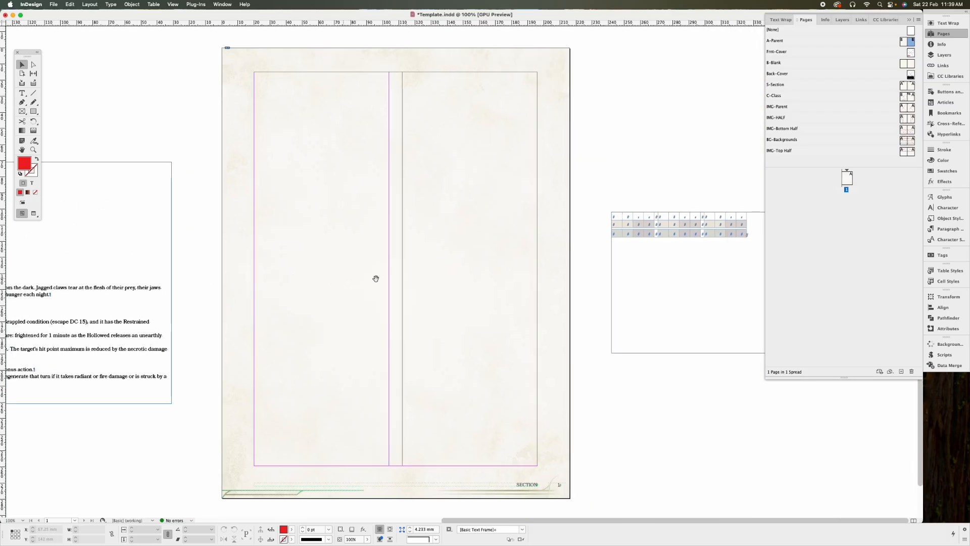
{"action": "scroll", "coordinate": [537, 275], "scroll_direction": "up", "scroll_amount": 1}
{"action": "left_click_drag", "start_coordinate": [649, 266], "coordinate": [614, 270]}
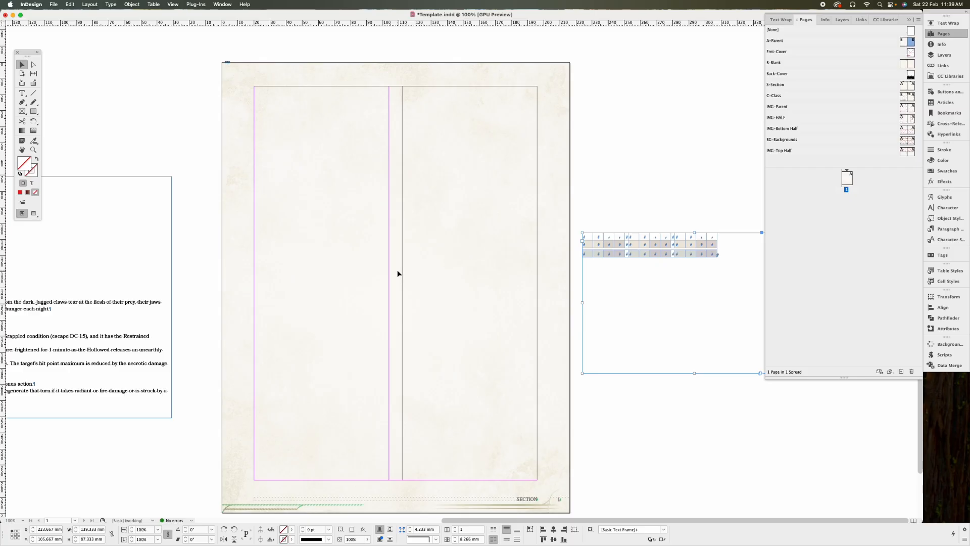
- Apply the right-hand page of the IMG-Top Half parent to page 1 and show the document's layers
{"action": "scroll", "coordinate": [397, 273], "scroll_direction": "left", "scroll_amount": 5}
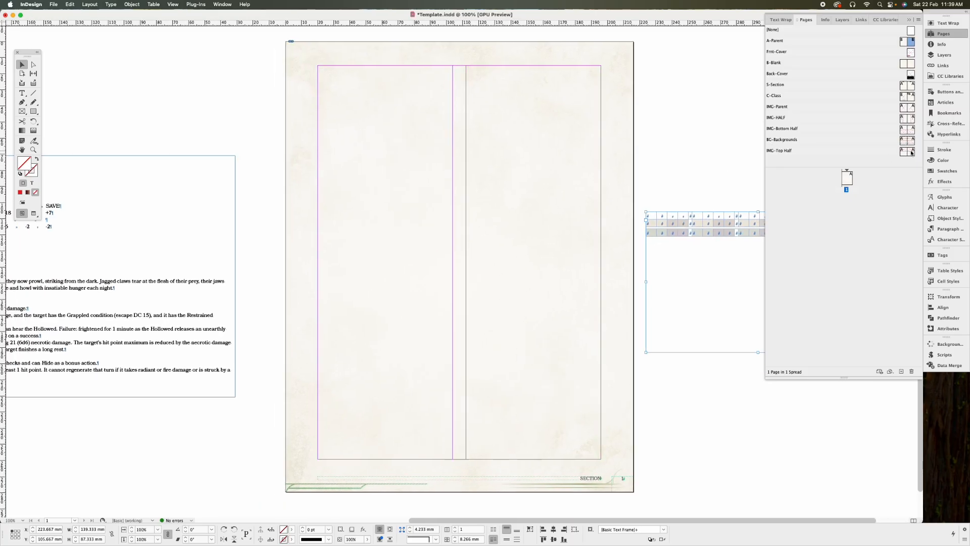
{"action": "left_click_drag", "start_coordinate": [912, 155], "coordinate": [847, 178]}
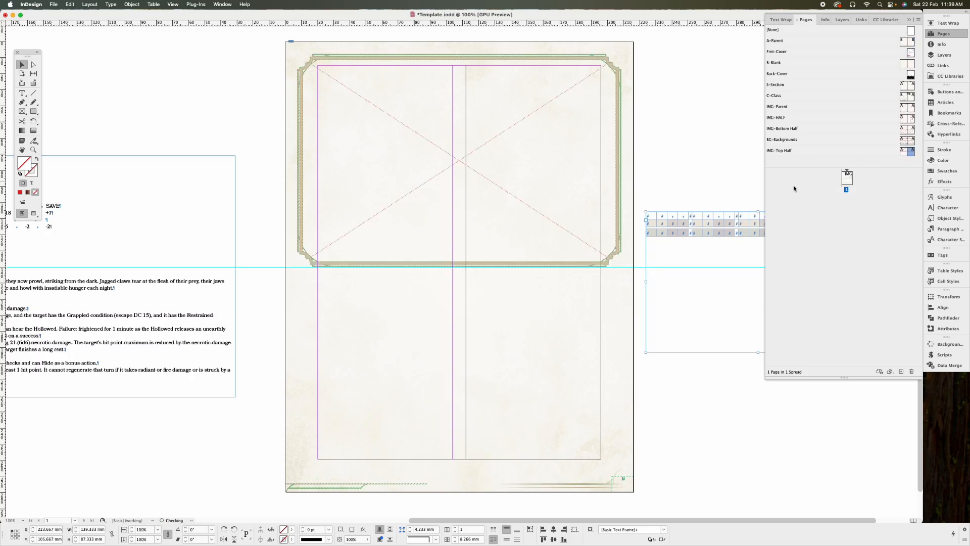
{"action": "left_click", "coordinate": [944, 55]}
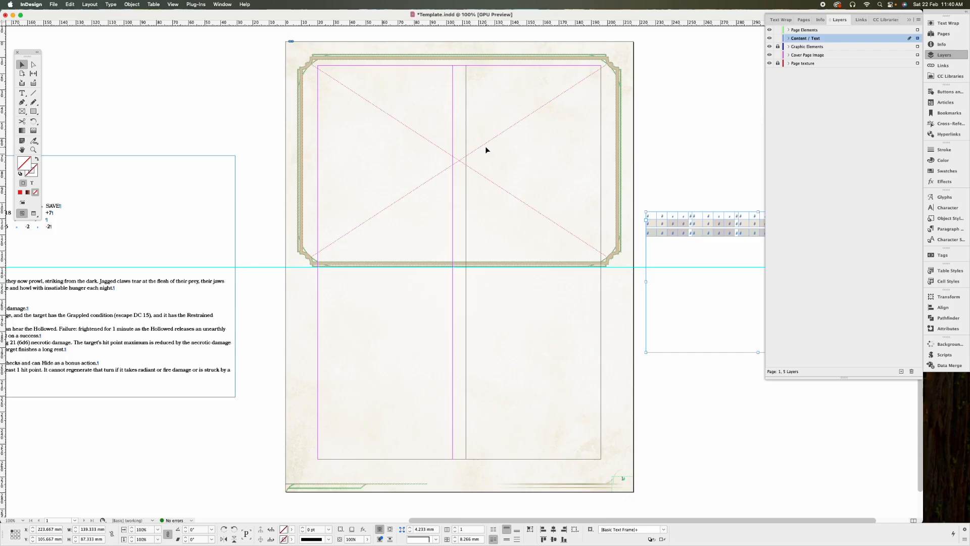
- Override the parent's top-half image frame on page 1 and place thehollow.png in it, scaled to fill the frame
{"action": "left_click", "coordinate": [461, 134]}
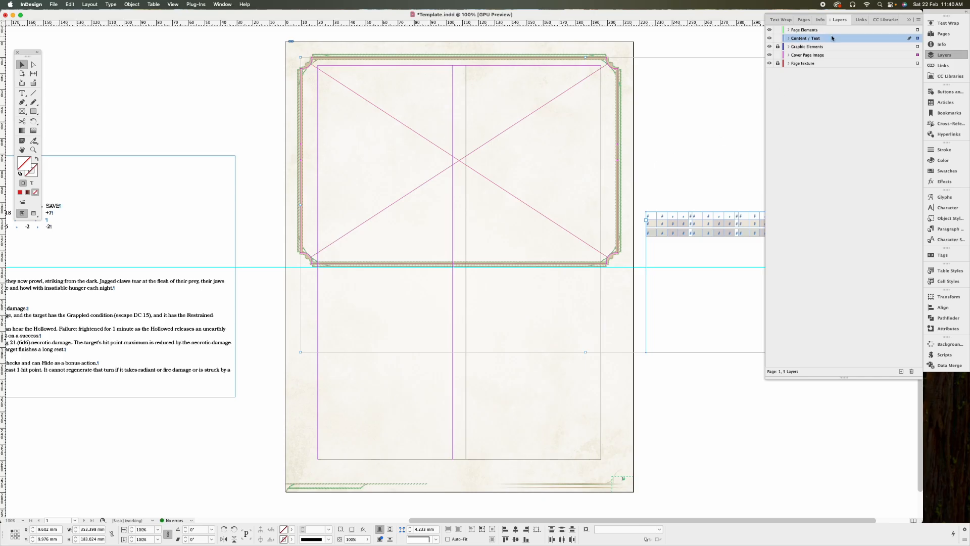
{"action": "left_click", "coordinate": [544, 121]}
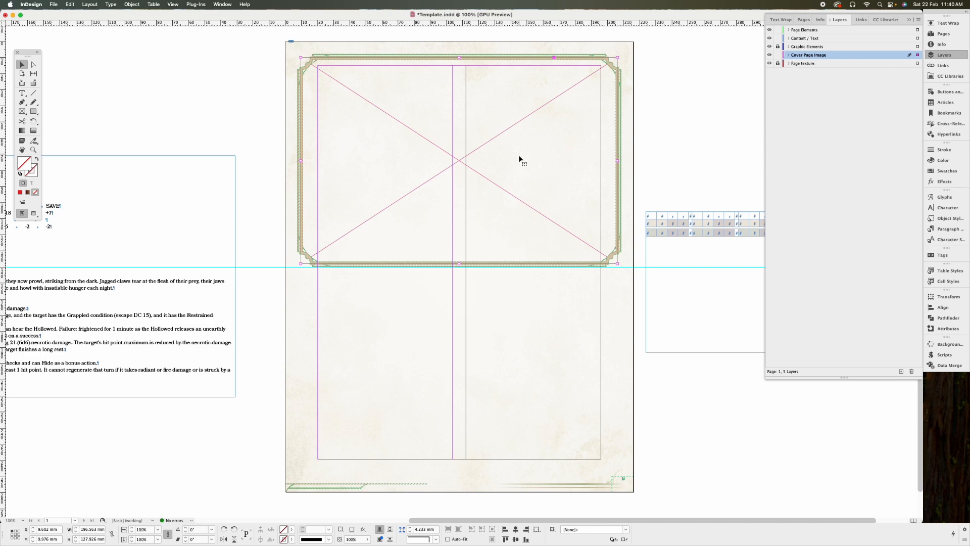
{"action": "key", "text": "super+d"}
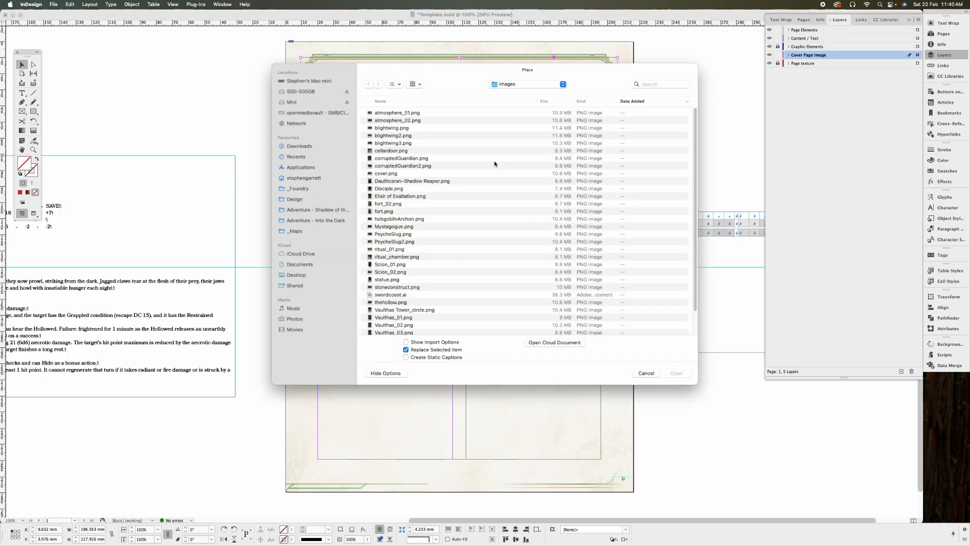
{"action": "double_click", "coordinate": [393, 303]}
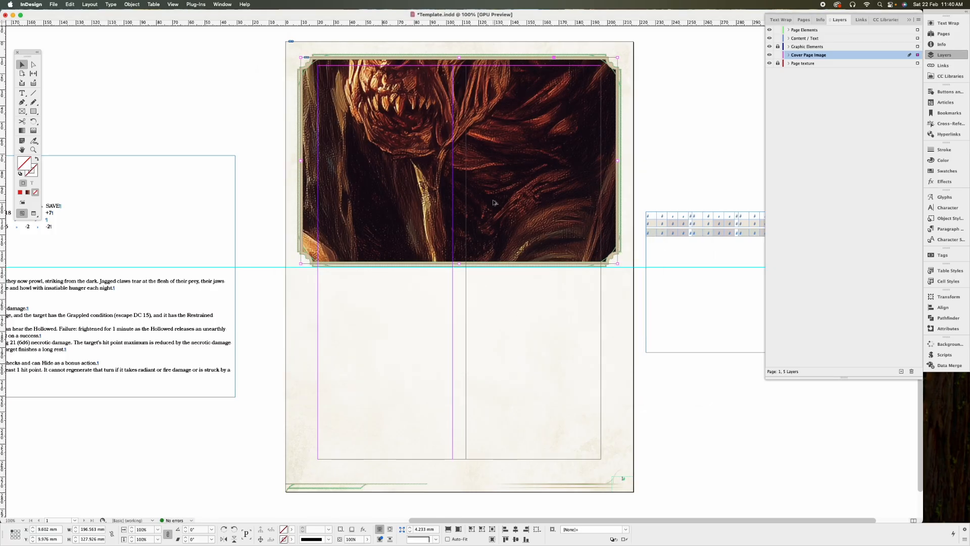
{"action": "left_click", "coordinate": [661, 160]}
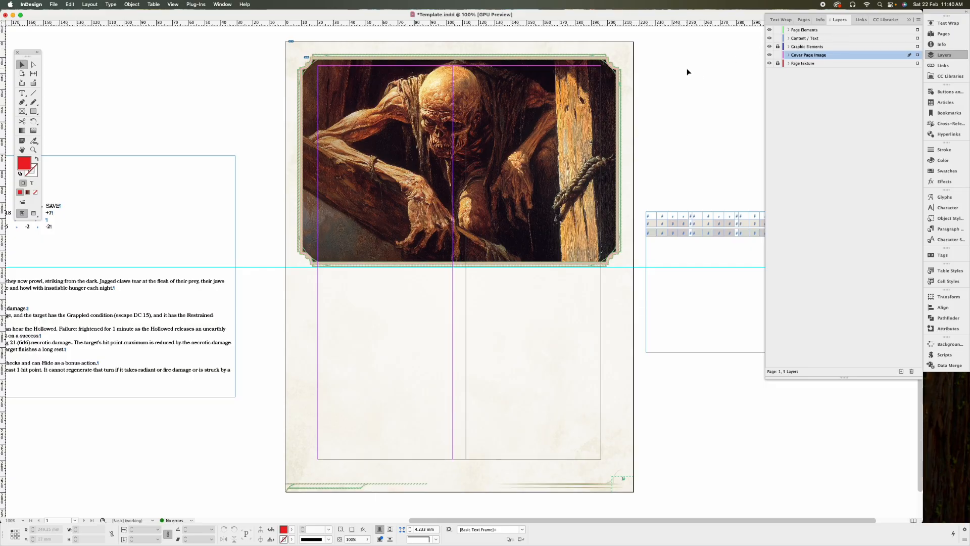
- Override the decorative border around the image and move it from the Page Elements layer to the Content / Text layer
{"action": "left_click", "coordinate": [313, 57]}
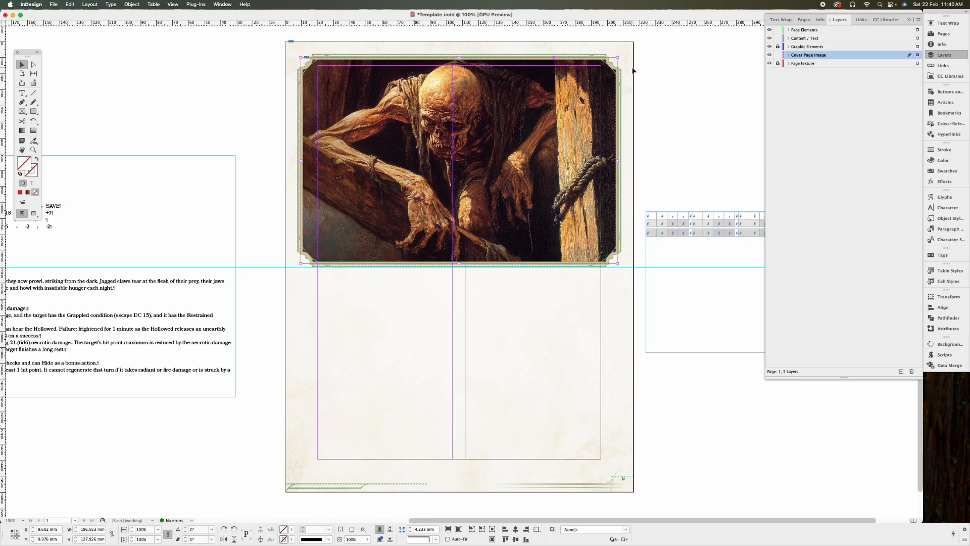
{"action": "left_click", "coordinate": [665, 79]}
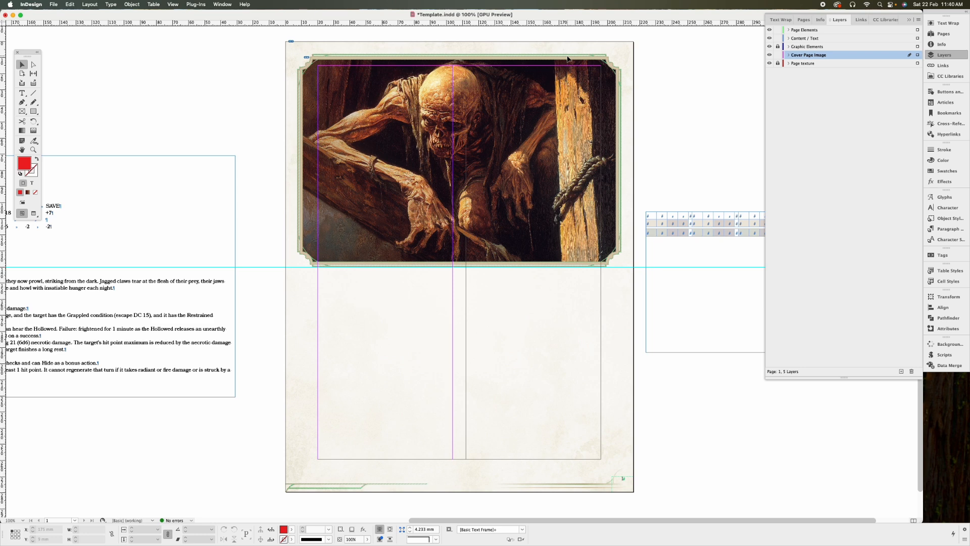
{"action": "left_click", "coordinate": [568, 59]}
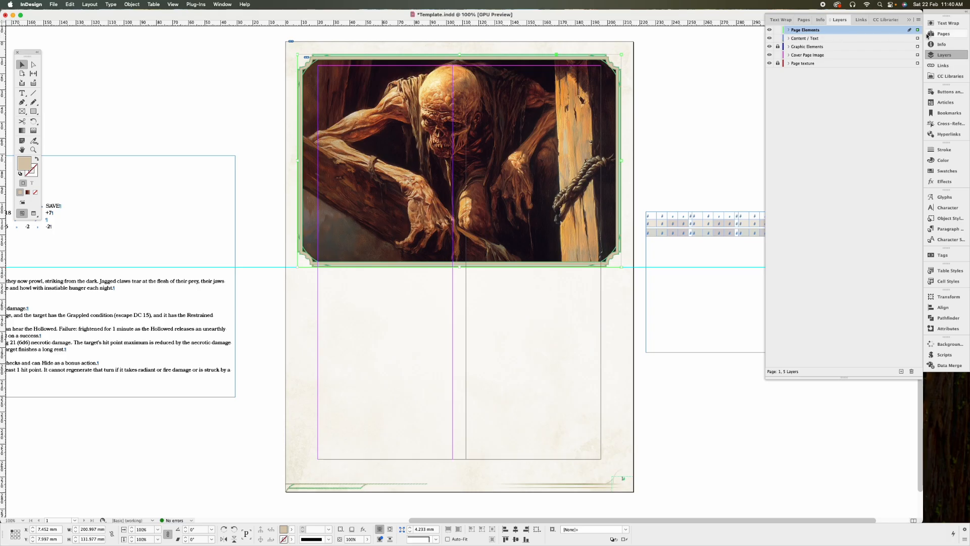
{"action": "left_click_drag", "start_coordinate": [918, 30], "coordinate": [918, 40]}
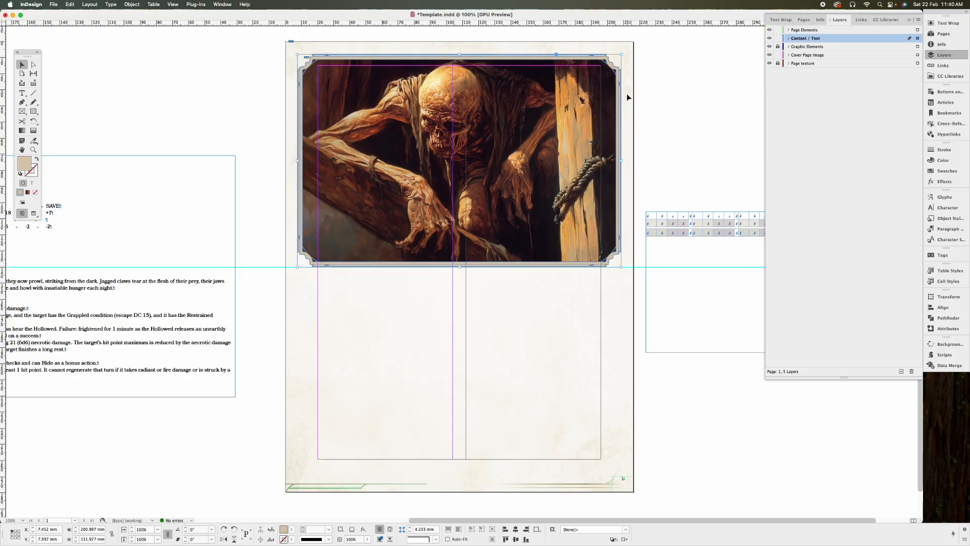
- Move the stat block text frame onto the lower page at X 20 mm and narrow it to the margins, about 175.9 mm wide
{"action": "left_click", "coordinate": [168, 303]}
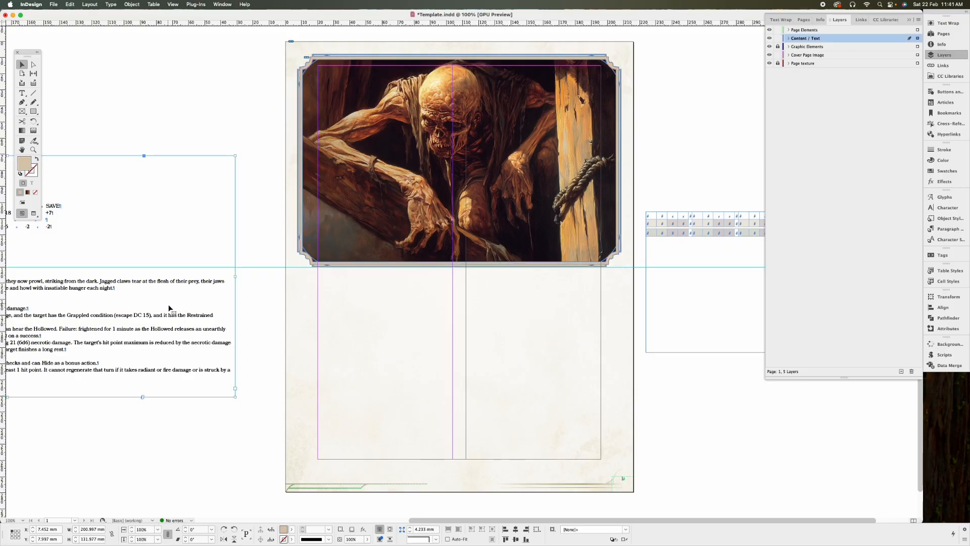
{"action": "left_click_drag", "start_coordinate": [168, 302], "coordinate": [459, 380]}
{"action": "left_click_drag", "start_coordinate": [554, 360], "coordinate": [490, 368]}
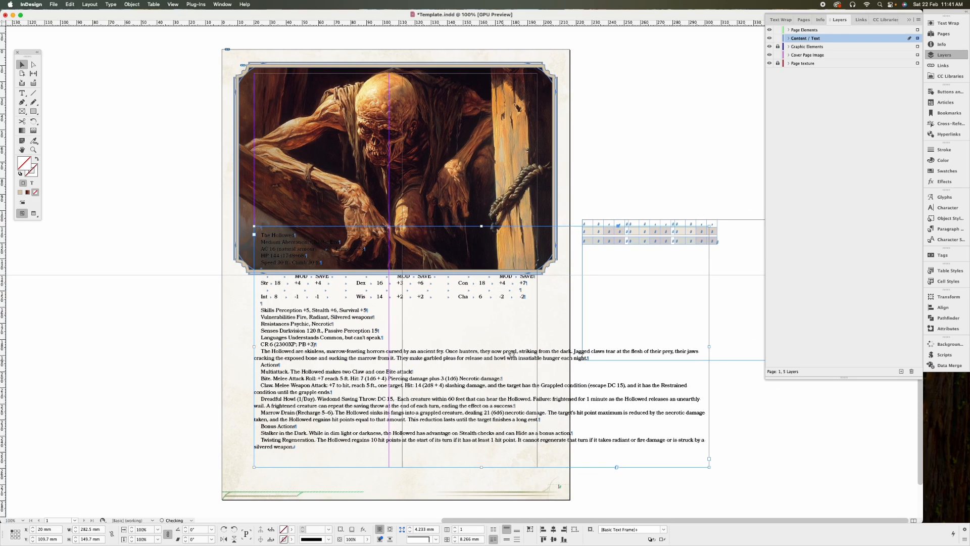
{"action": "left_click_drag", "start_coordinate": [710, 226], "coordinate": [537, 235]}
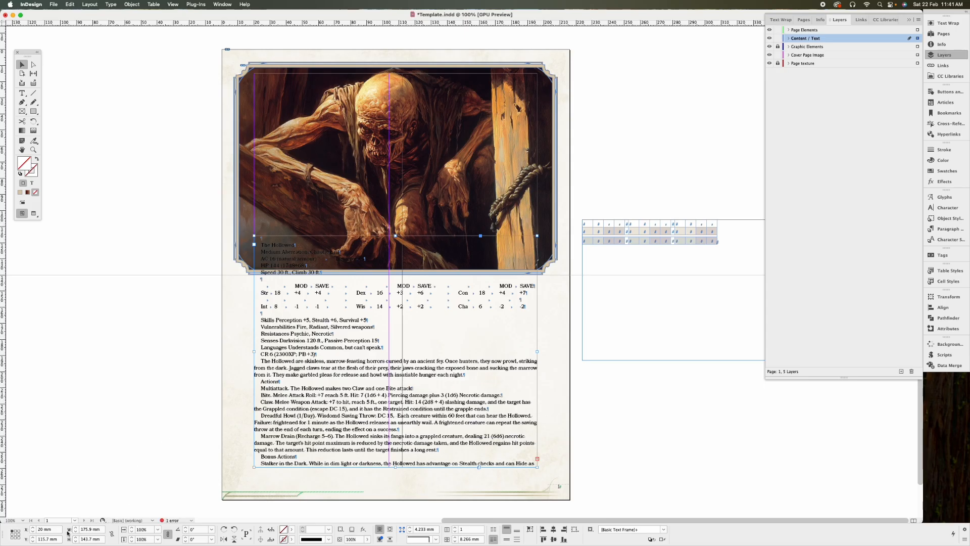
- Widen the stat block frame by 5.32 mm from its centre and apply the Stat Block – Frame – 2 Column object style
{"action": "left_click", "coordinate": [15, 535]}
{"action": "left_click", "coordinate": [85, 534]}
{"action": "type", "text": "5.32mm"}
{"action": "key", "text": "Return"}
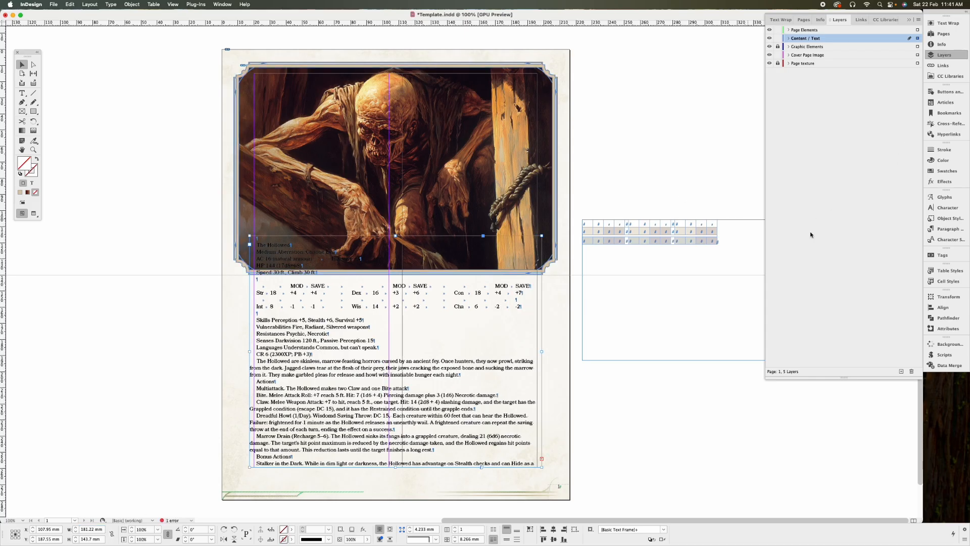
{"action": "left_click", "coordinate": [945, 218]}
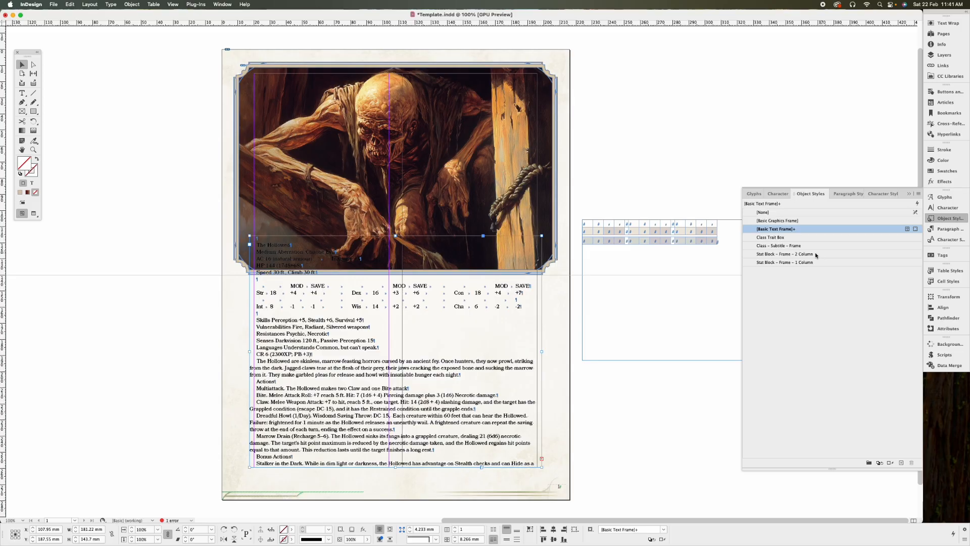
{"action": "left_click", "coordinate": [790, 256]}
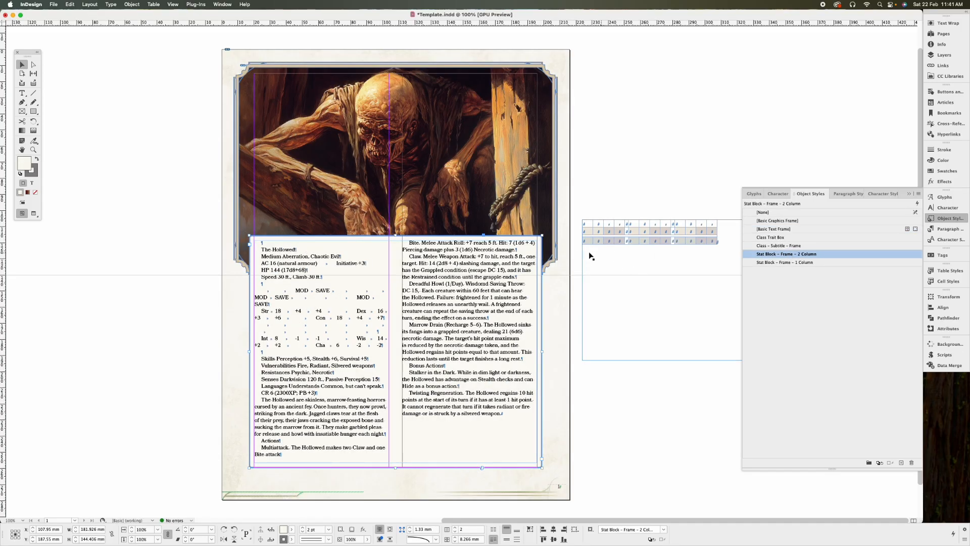
- Copy the empty ability score table from the pasteboard frame and paste it under the Speed line of the stat block
{"action": "double_click", "coordinate": [722, 242]}
{"action": "key", "text": "super+a"}
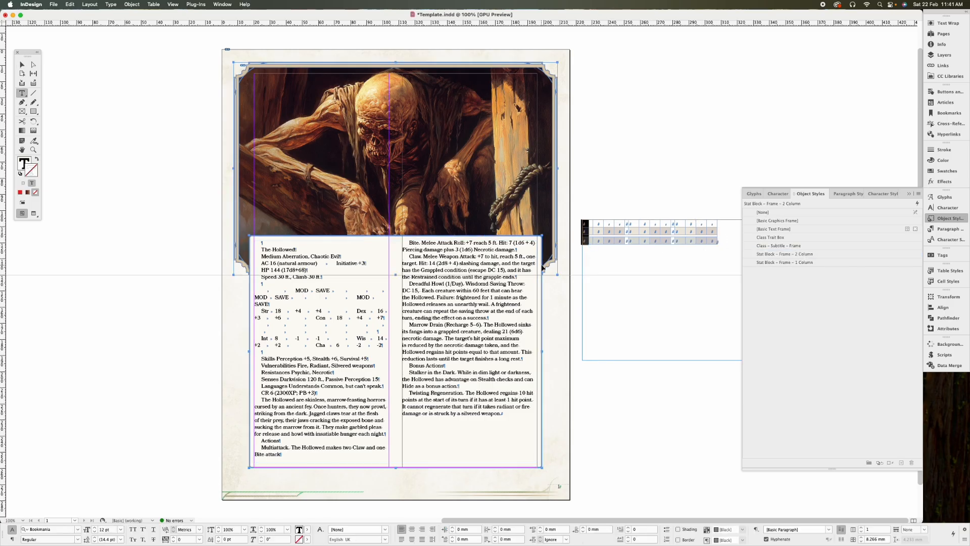
{"action": "left_click", "coordinate": [271, 284]}
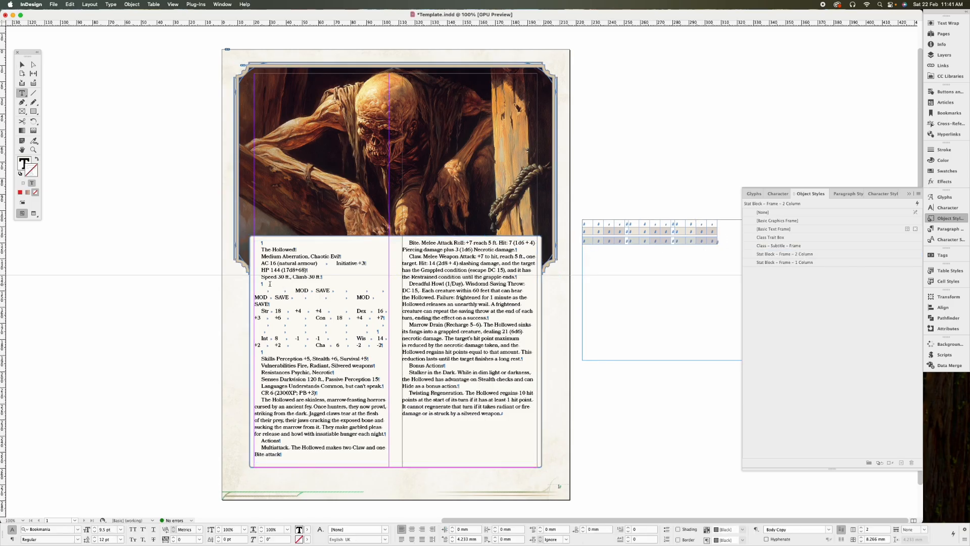
{"action": "key", "text": "super+v"}
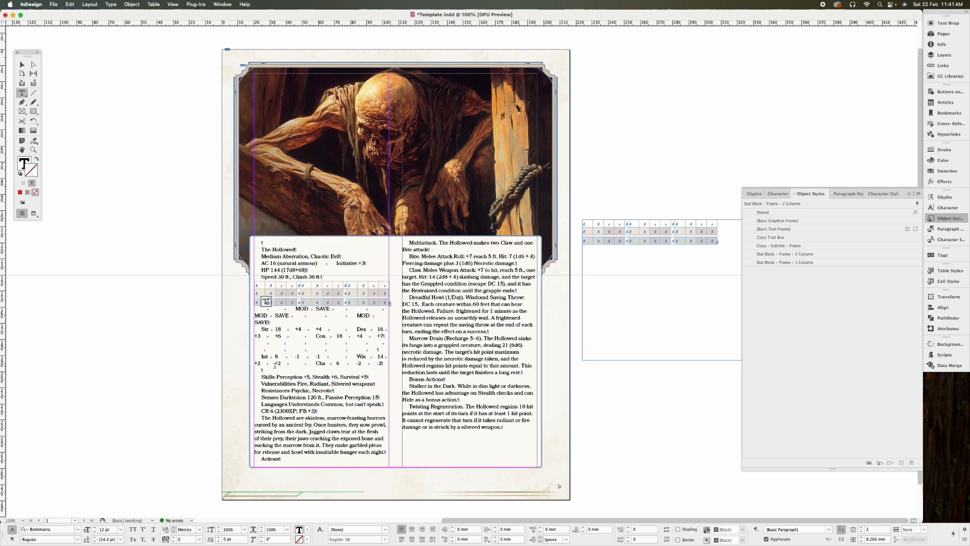
- Copy the tab-separated ability score rows below the pasted table and delete them from the stat block
{"action": "left_click_drag", "start_coordinate": [384, 363], "coordinate": [250, 309]}
{"action": "key", "text": "super+c"}
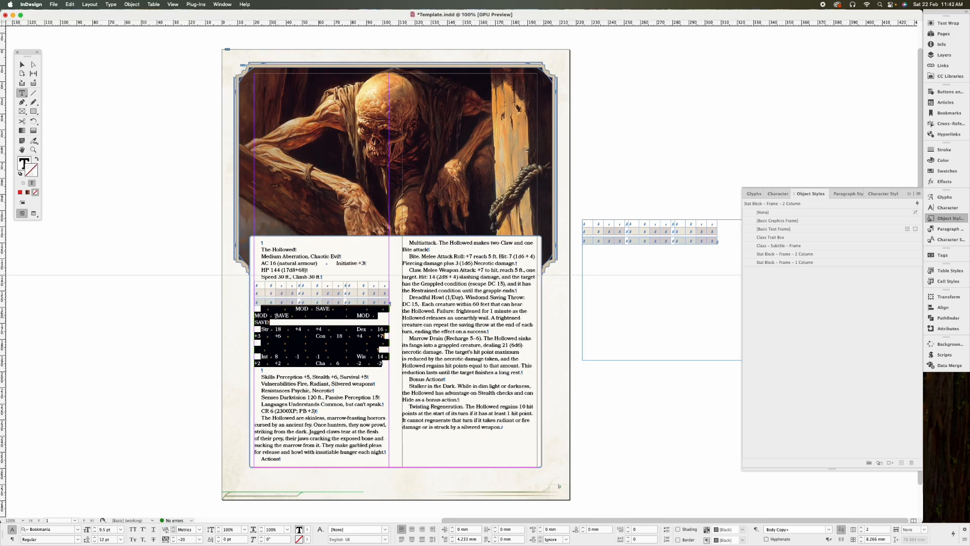
{"action": "key", "text": "BackSpace"}
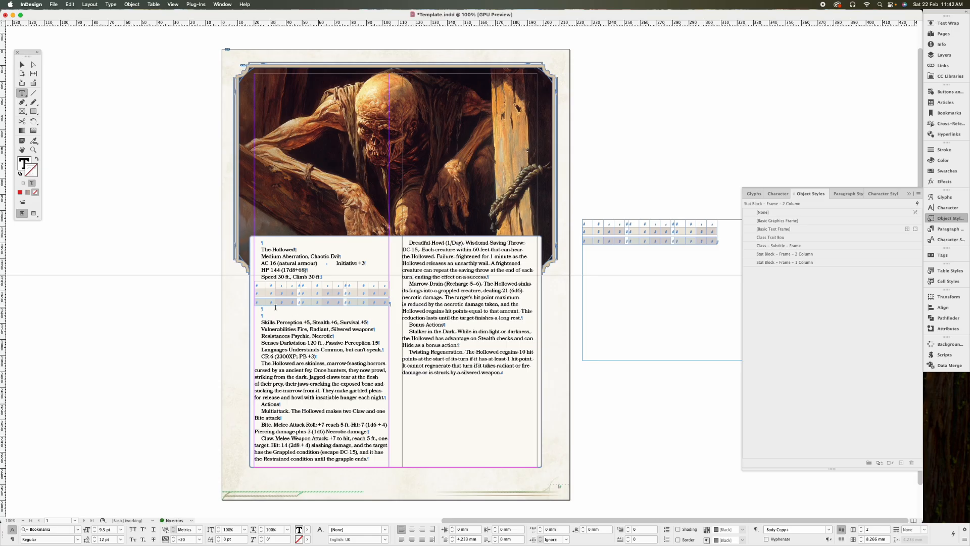
- Fill the stat block's ability score table with the copied scores and adjust the overset Con and Cha labels' tracking to fit
{"action": "left_click_drag", "start_coordinate": [261, 285], "coordinate": [397, 313]}
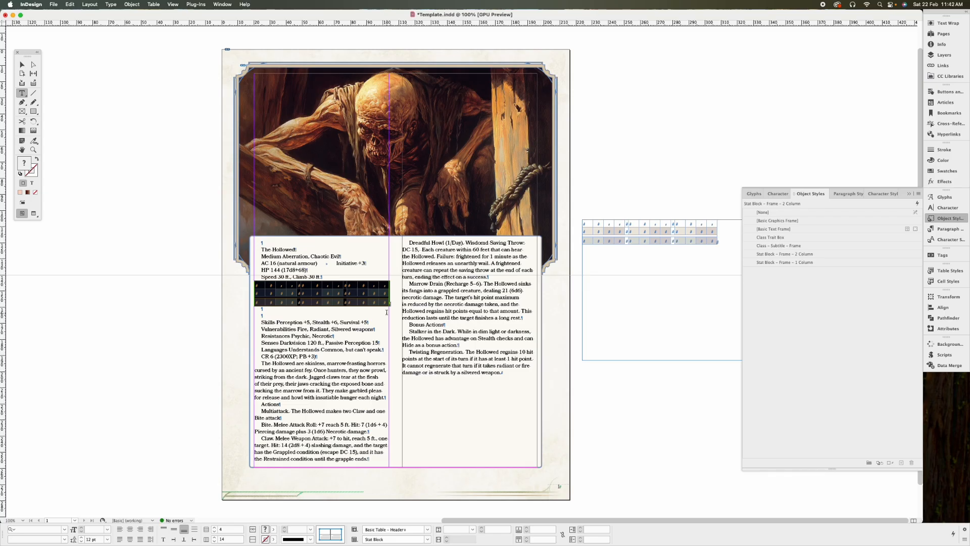
{"action": "key", "text": "super+v"}
{"action": "left_click", "coordinate": [355, 292]}
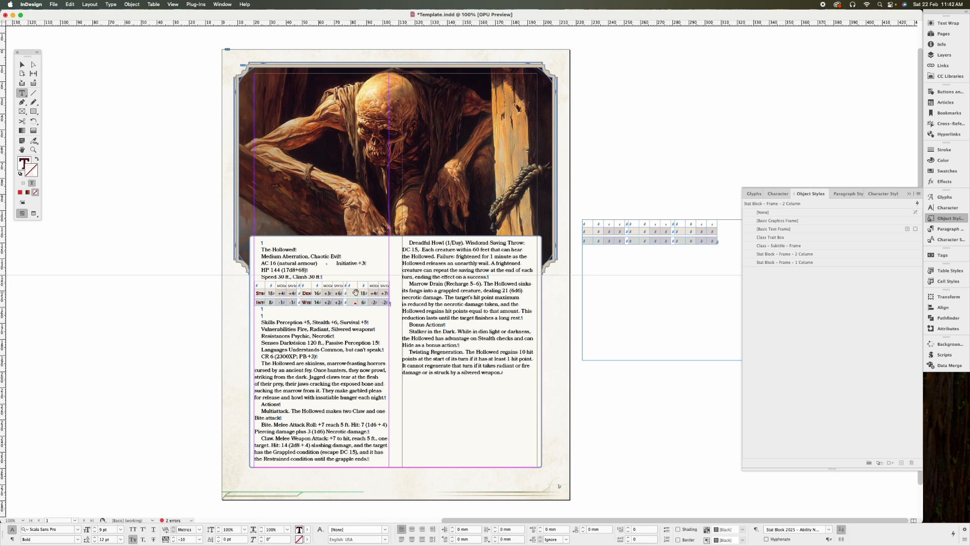
{"action": "key", "text": "alt+Left"}
{"action": "key", "text": "alt+Left"}
{"action": "key", "text": "alt+Left"}
{"action": "key", "text": "alt+Right"}
{"action": "key", "text": "alt+Right"}
{"action": "key", "text": "alt+Right"}
{"action": "key", "text": "alt+Right"}
{"action": "double_click", "coordinate": [353, 302]}
{"action": "left_click", "coordinate": [265, 312]}
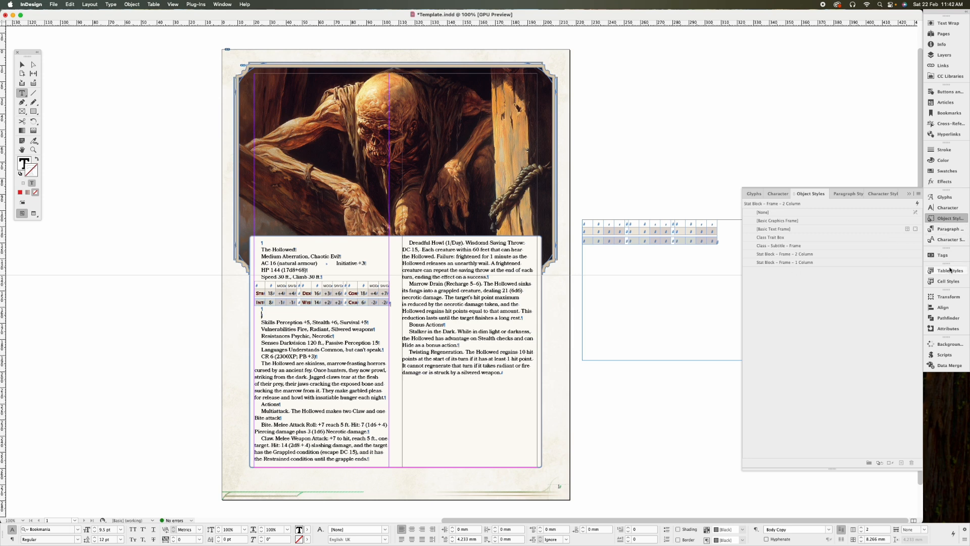
- Examine the shortcut assigned to the Body Copy paragraph style in its style options
{"action": "left_click", "coordinate": [948, 230]}
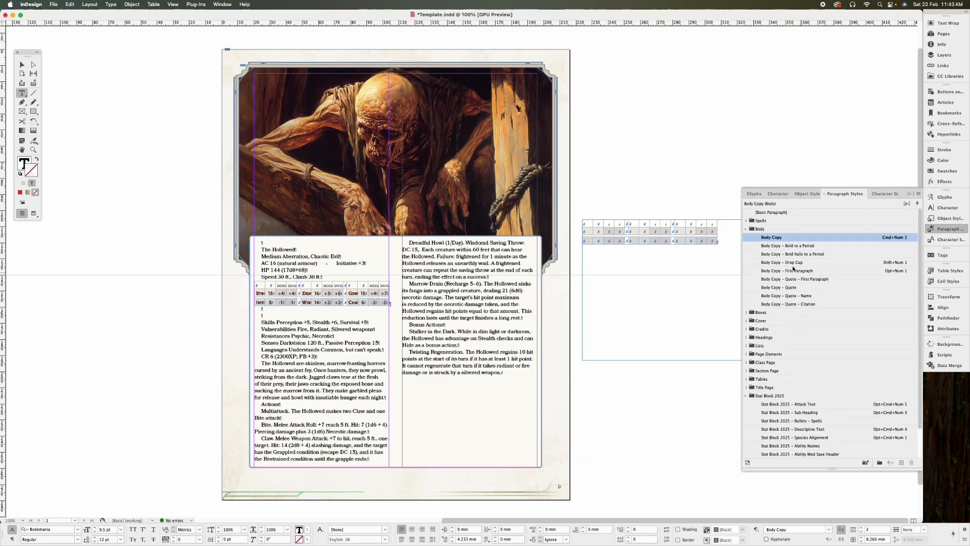
{"action": "left_click_drag", "start_coordinate": [588, 176], "coordinate": [700, 205]}
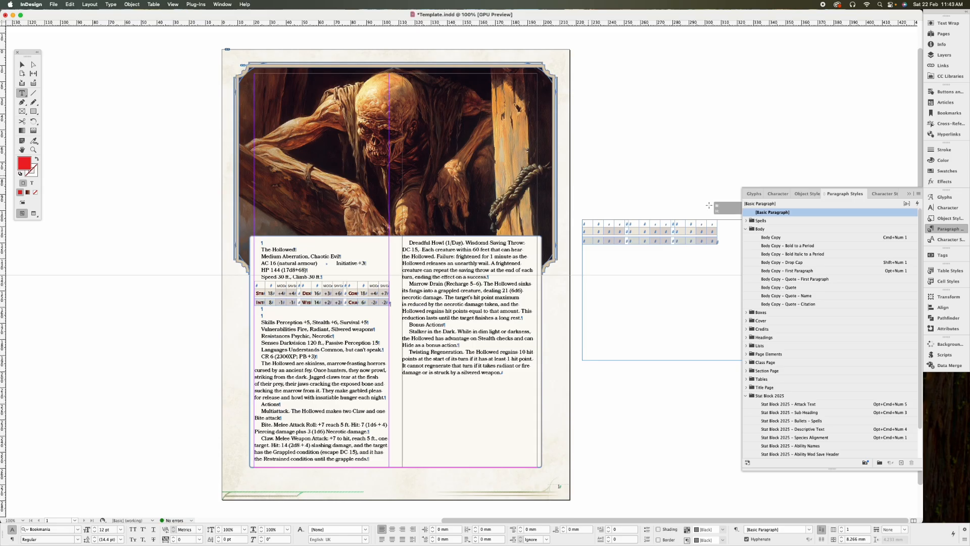
{"action": "key", "text": "v"}
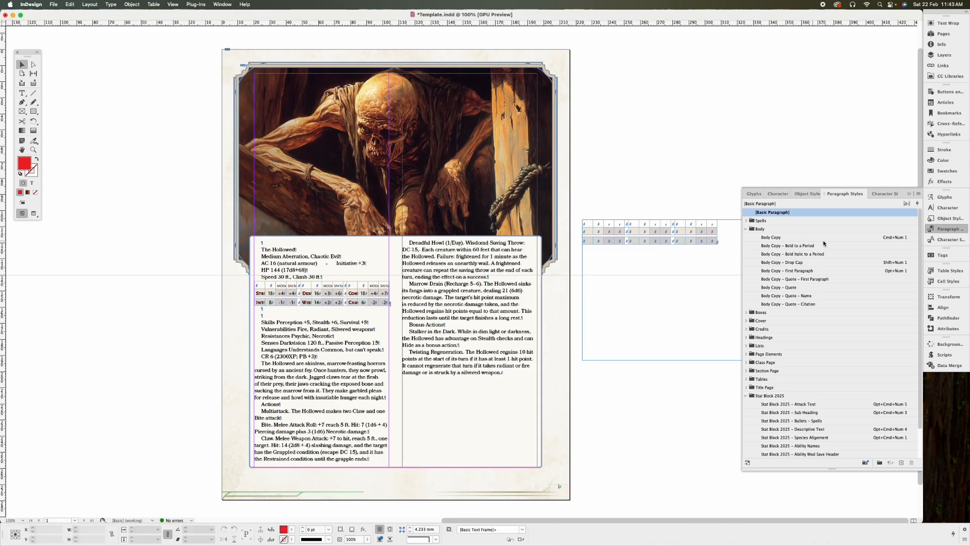
{"action": "double_click", "coordinate": [773, 238]}
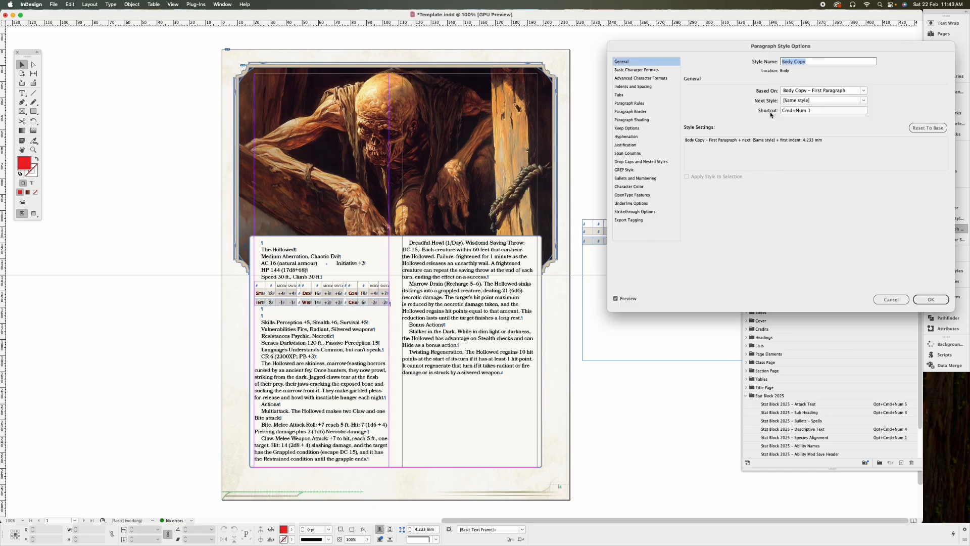
{"action": "left_click", "coordinate": [817, 112]}
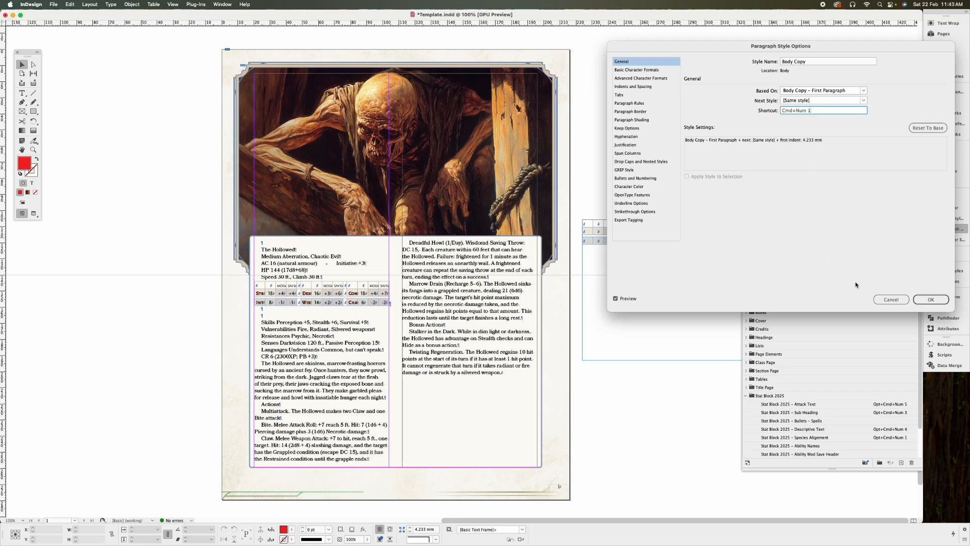
{"action": "left_click", "coordinate": [916, 301]}
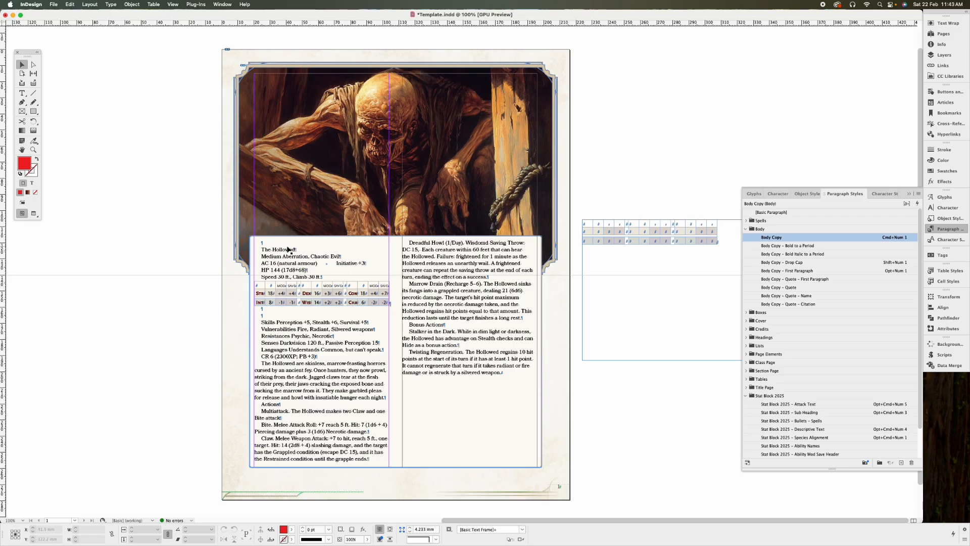
- Delete the empty first line of the stat block and apply the Stat Block 2025 – Name paragraph style to The Hollowed
{"action": "scroll", "coordinate": [803, 410], "scroll_direction": "down", "scroll_amount": 2}
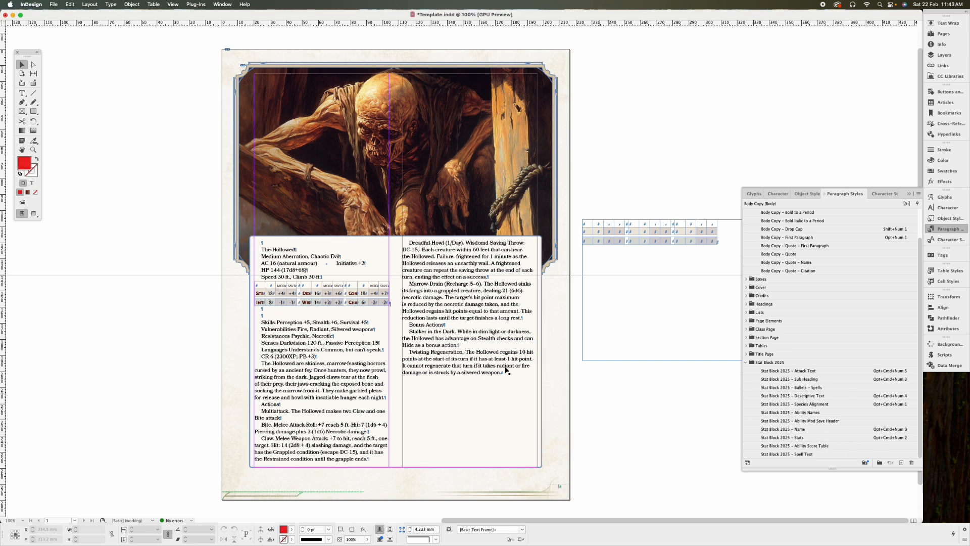
{"action": "key", "text": "t"}
{"action": "key", "text": "Up"}
{"action": "scroll", "coordinate": [317, 307], "scroll_direction": "left", "scroll_amount": 1}
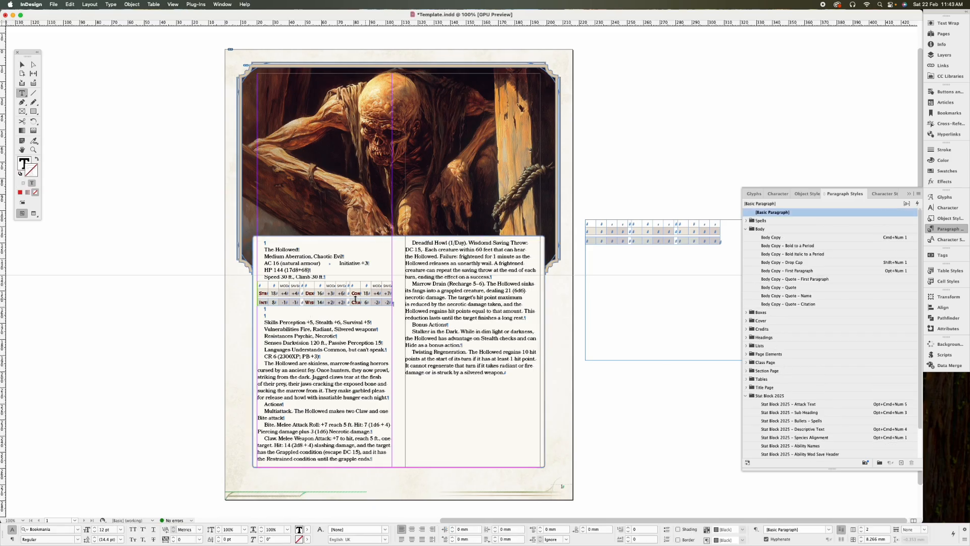
{"action": "left_click", "coordinate": [267, 309]}
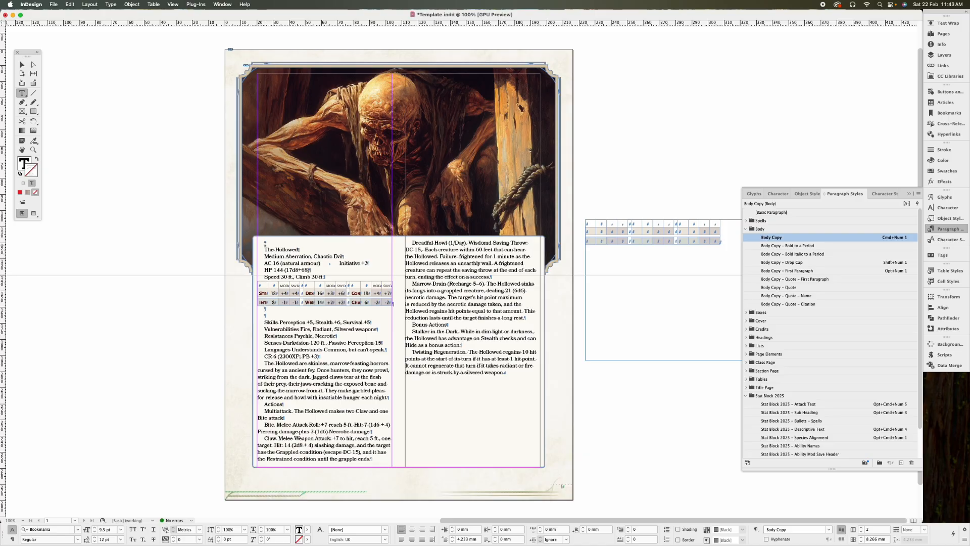
{"action": "scroll", "coordinate": [773, 349], "scroll_direction": "down", "scroll_amount": 2}
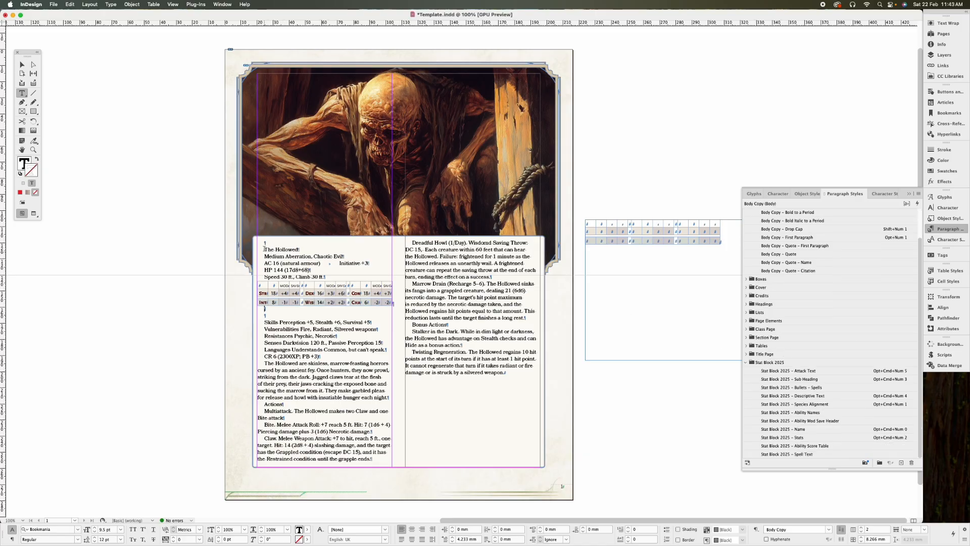
{"action": "key", "text": "Delete"}
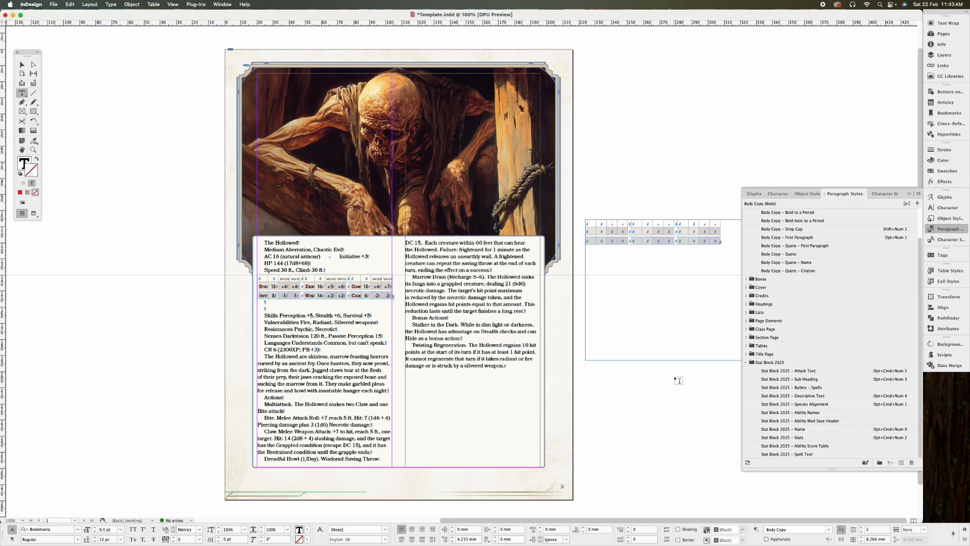
{"action": "key", "text": "alt+super+KP_0"}
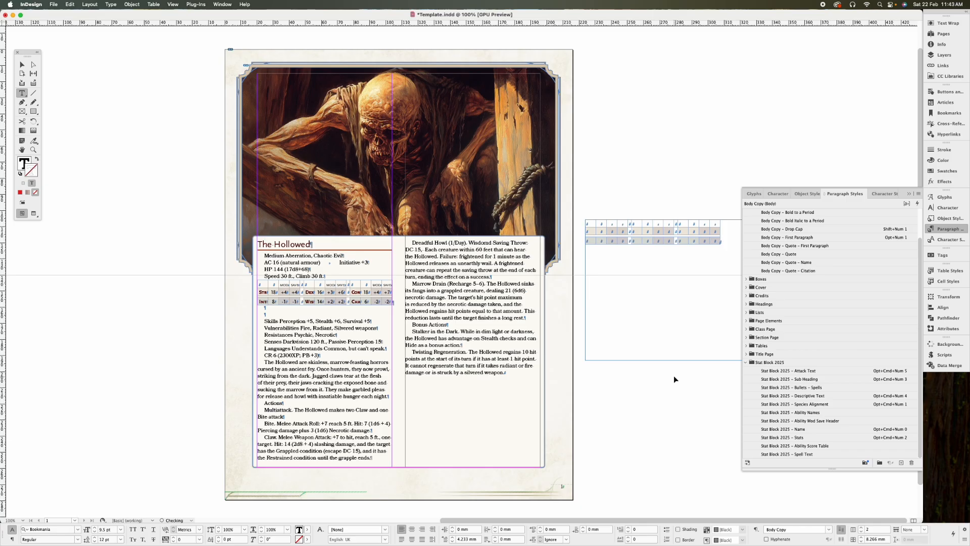
- Apply the Stat Block 2025 – Stats paragraph style to the four lines from Medium Aberration through Speed
{"action": "key", "text": "Down"}
{"action": "key", "text": "shift+Down"}
{"action": "key", "text": "shift+Down"}
{"action": "key", "text": "shift+Down"}
{"action": "key", "text": "shift+Down"}
{"action": "key", "text": "shift+Up"}
{"action": "key", "text": "shift+Right"}
{"action": "key", "text": "shift+Right"}
{"action": "key", "text": "shift+Right"}
{"action": "key", "text": "shift+Right"}
{"action": "key", "text": "shift+Right"}
{"action": "key", "text": "shift+Right"}
{"action": "key", "text": "shift+End"}
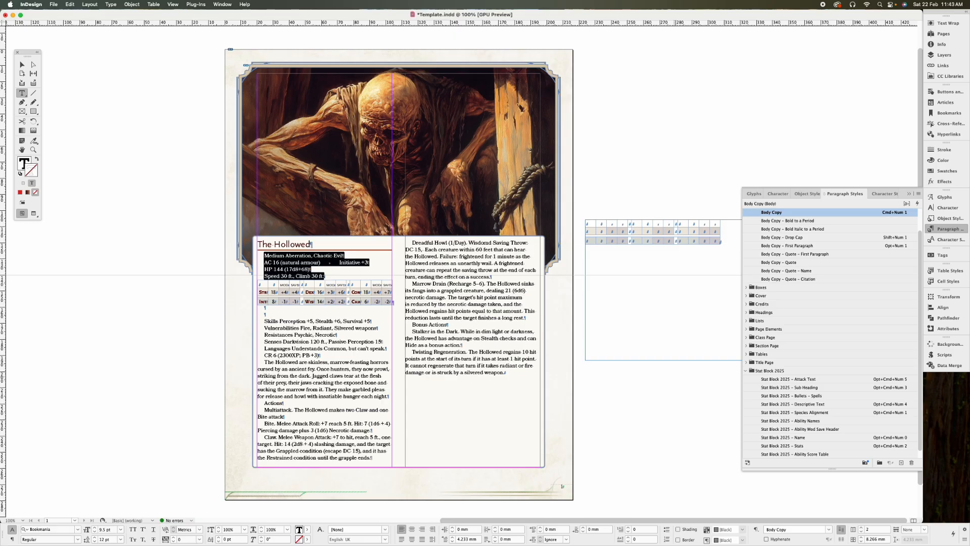
{"action": "key", "text": "alt+super+KP_2"}
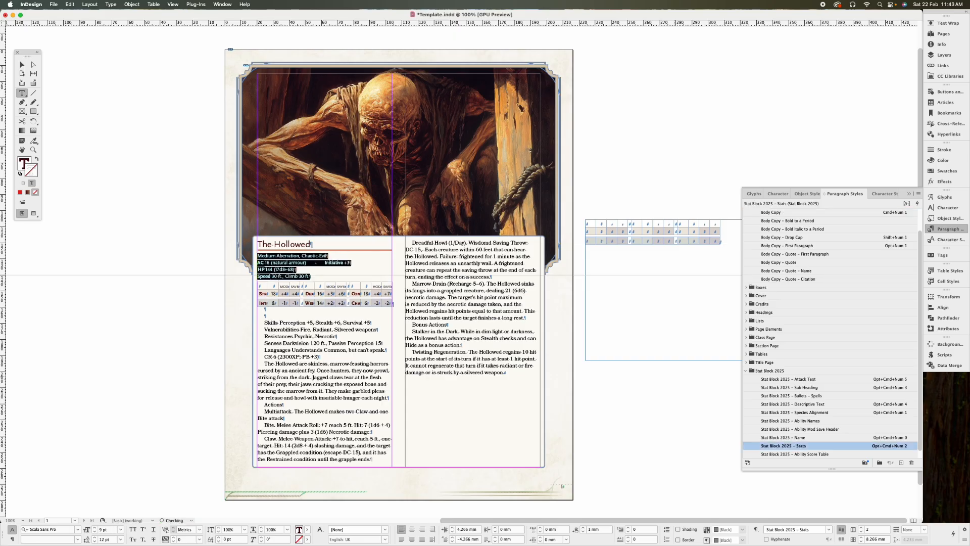
- Remove the empty paragraphs beneath the ability table and apply Stat Block 2025 – Stats to the Skills through CR lines
{"action": "left_click", "coordinate": [265, 314]}
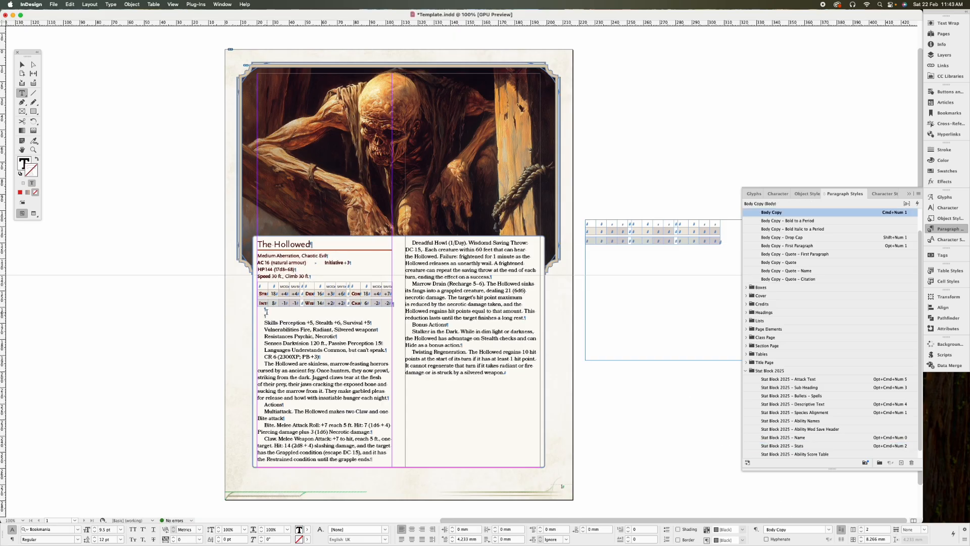
{"action": "key", "text": "BackSpace"}
{"action": "key", "text": "BackSpace"}
{"action": "key", "text": "shift+Down"}
{"action": "key", "text": "shift+Down"}
{"action": "key", "text": "shift+Down"}
{"action": "key", "text": "shift+Down"}
{"action": "key", "text": "shift+Down"}
{"action": "key", "text": "shift+Down"}
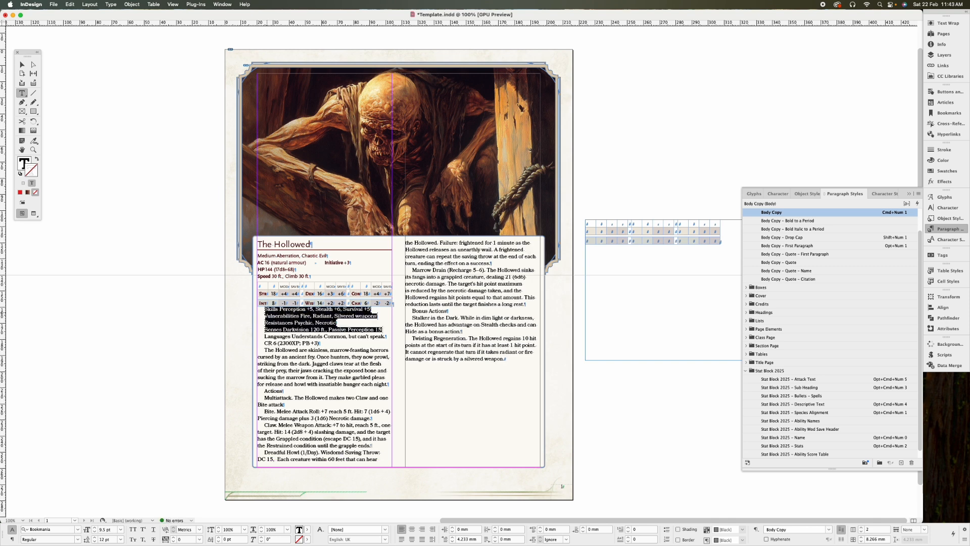
{"action": "key", "text": "alt+super+KP_2"}
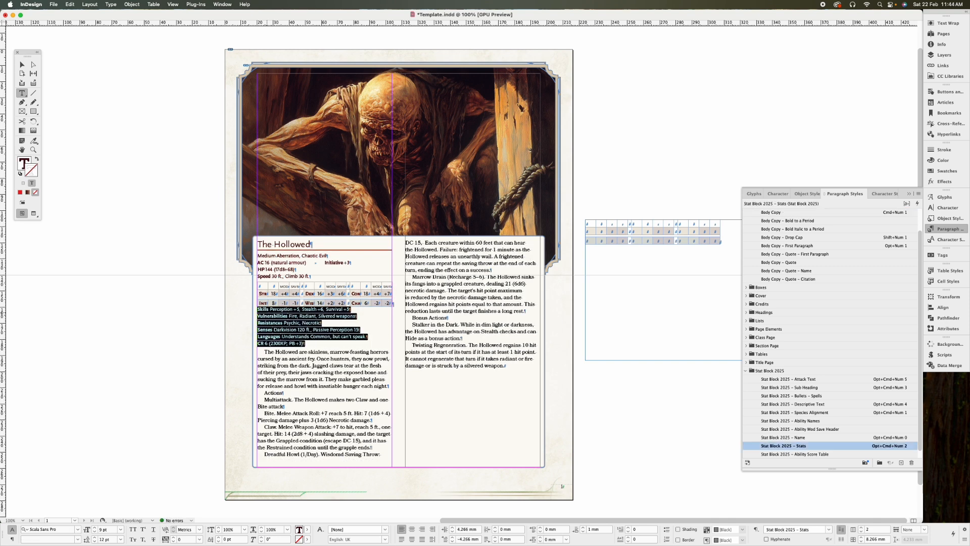
- Apply the Stat Block 2025 – Ability Score Table paragraph style to the paragraph holding the ability score table
{"action": "left_click", "coordinate": [265, 352]}
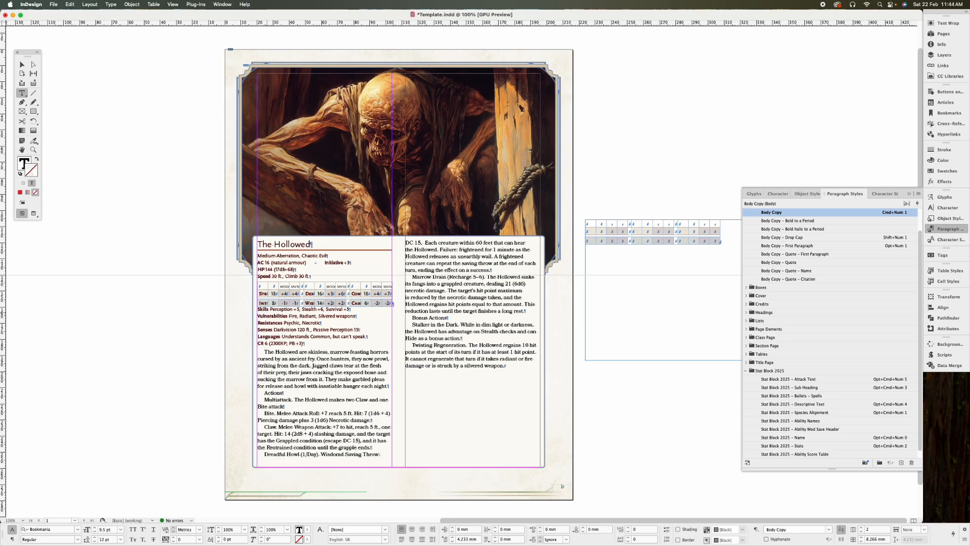
{"action": "left_click", "coordinate": [669, 314]}
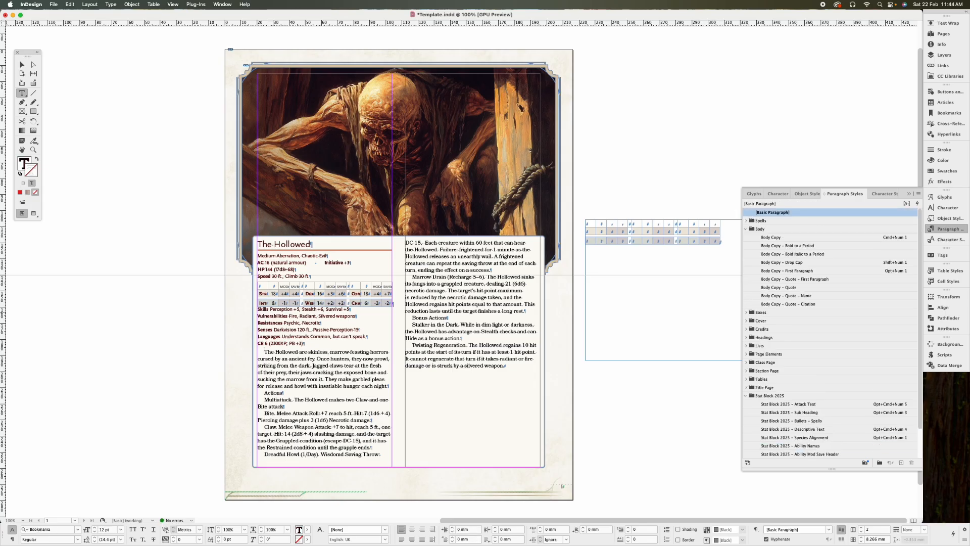
{"action": "scroll", "coordinate": [814, 445], "scroll_direction": "down", "scroll_amount": 3}
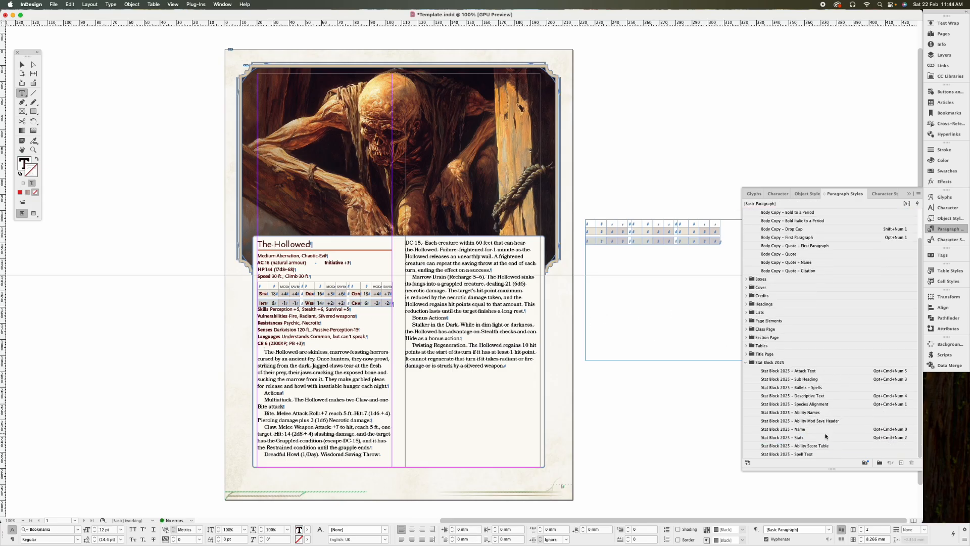
{"action": "left_click", "coordinate": [814, 445]}
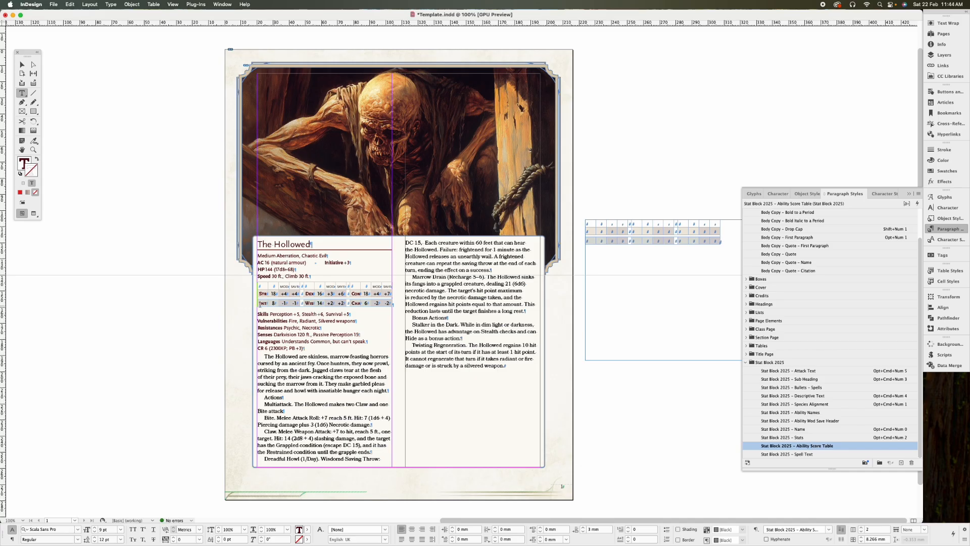
- Apply Stat Block 2025 – Descriptive Text to the creature description and Stat Block 2025 – Sub Heading to the Actions line
{"action": "left_click", "coordinate": [301, 357]}
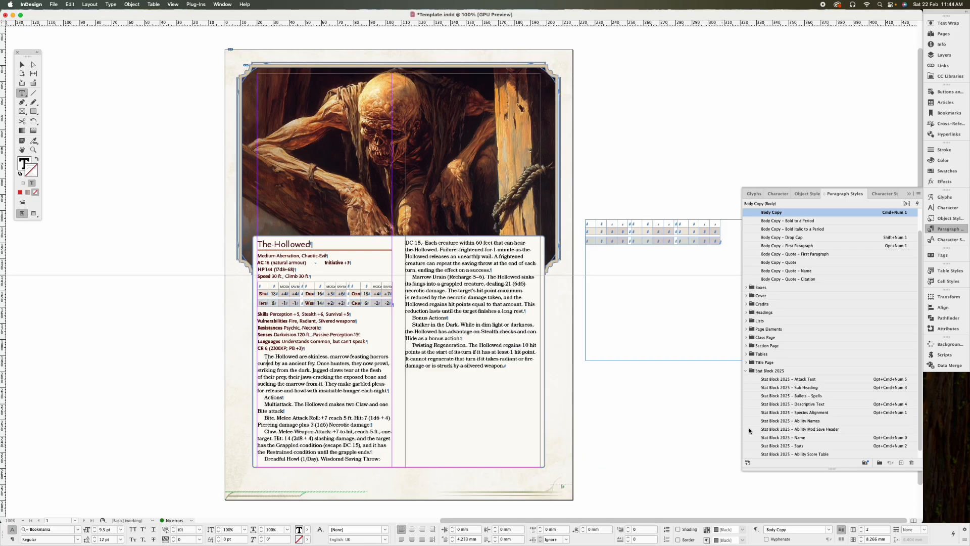
{"action": "left_click", "coordinate": [795, 405]}
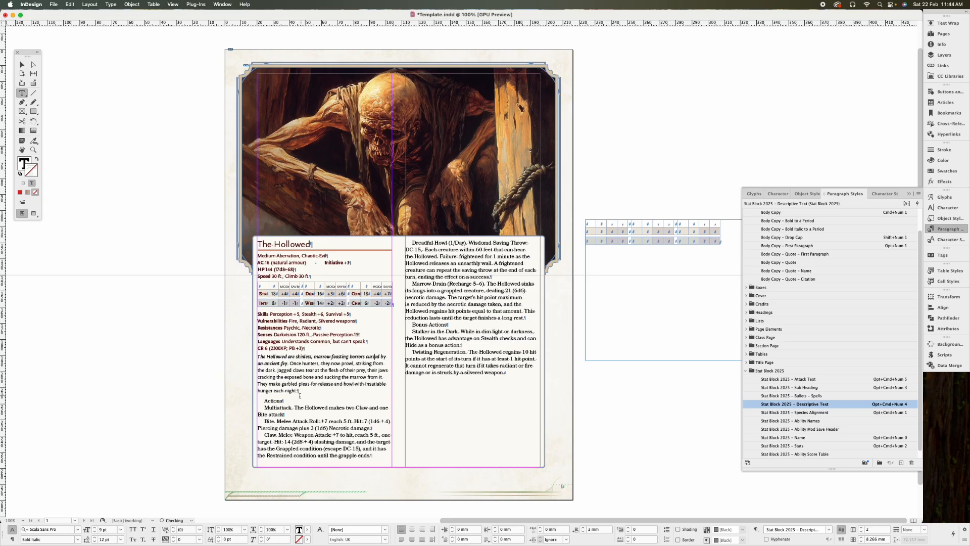
{"action": "left_click", "coordinate": [325, 406]}
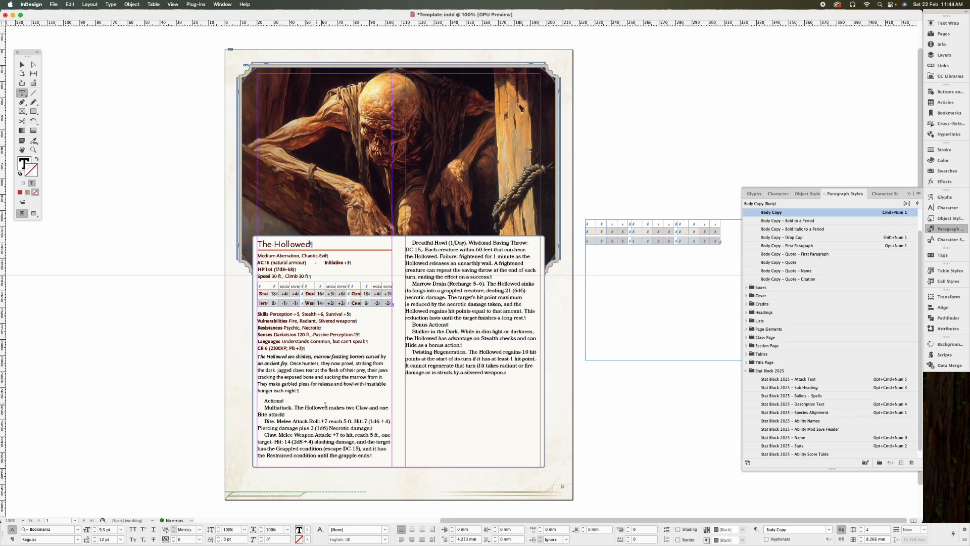
{"action": "left_click", "coordinate": [791, 387]}
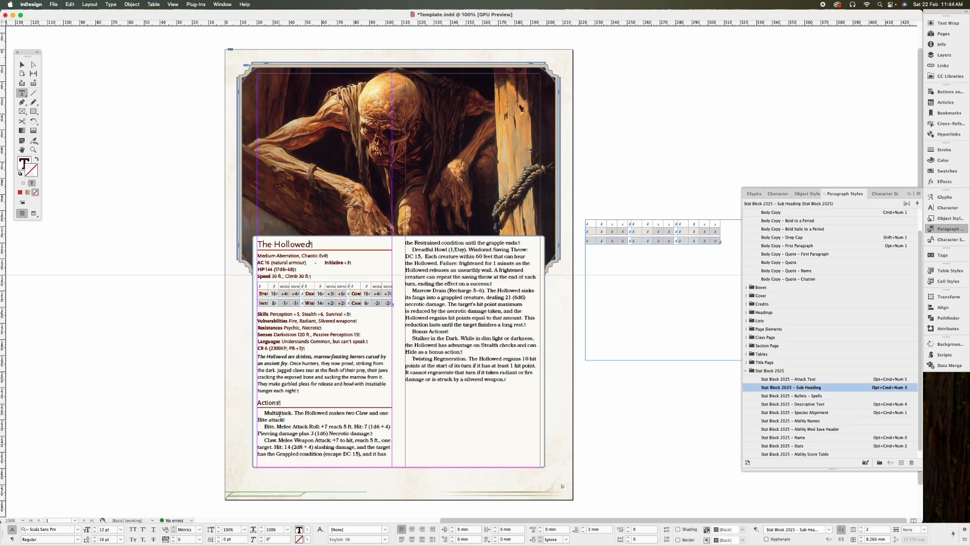
- Apply Stat Block 2025 – Descriptive Text to the Multiattack paragraph and insert a column break after the creature description
{"action": "left_click", "coordinate": [315, 414]}
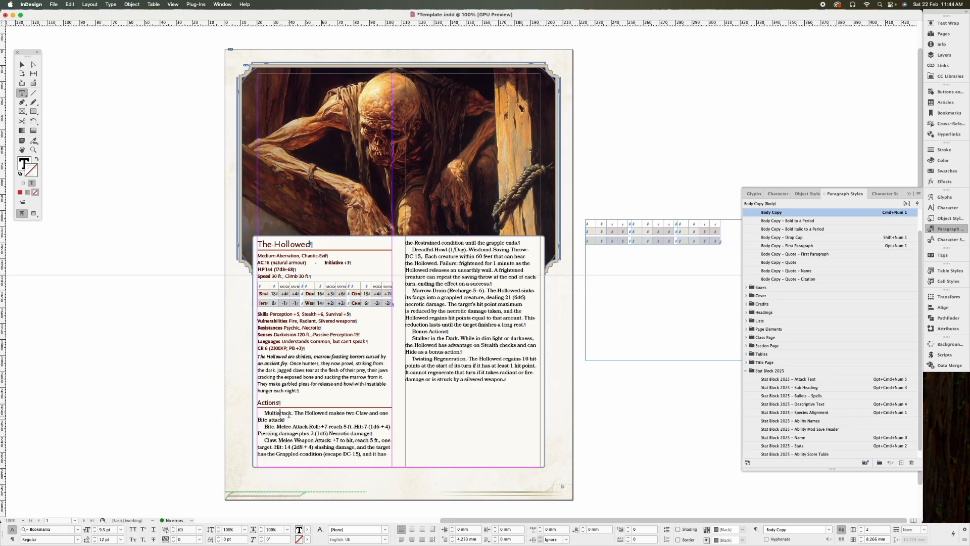
{"action": "scroll", "coordinate": [808, 422], "scroll_direction": "down", "scroll_amount": 1}
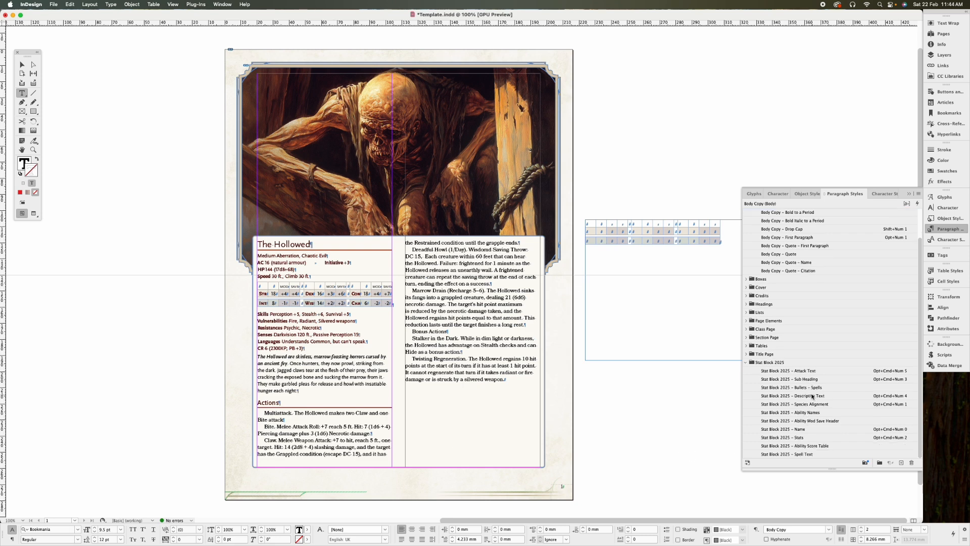
{"action": "left_click", "coordinate": [811, 396]}
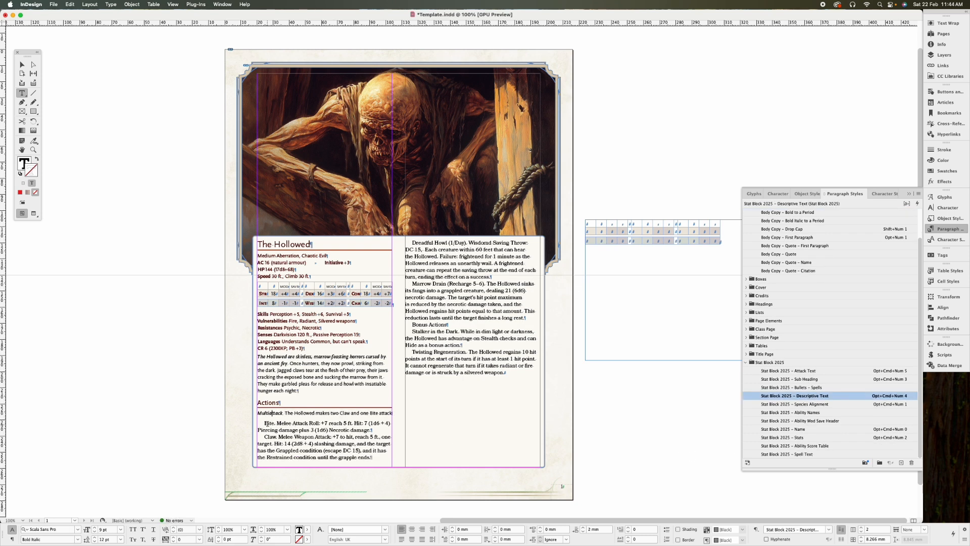
{"action": "left_click", "coordinate": [304, 392]}
{"action": "key", "text": "KP_Enter"}
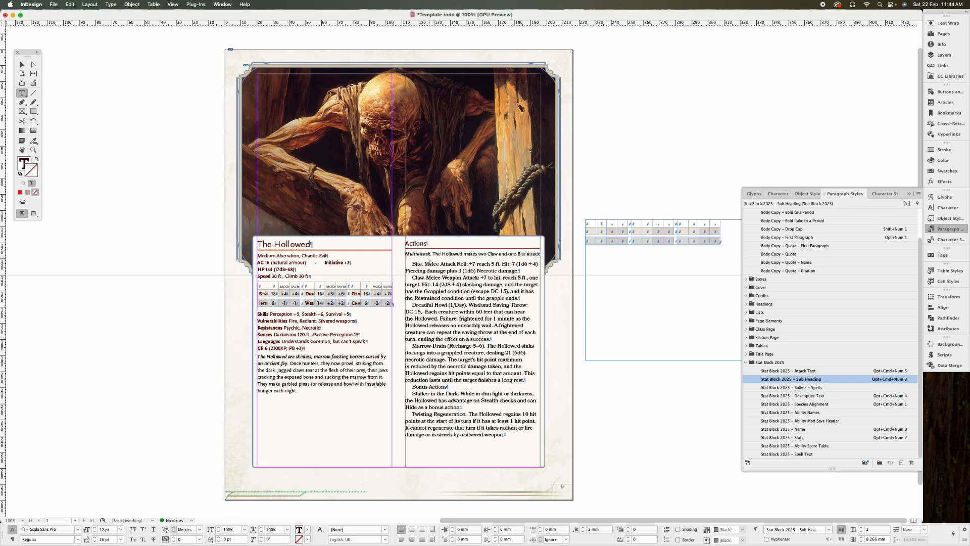
- Apply the Stat Block 2025 – Attack Text paragraph style to the Bite and Claw paragraphs
{"action": "left_click", "coordinate": [433, 284]}
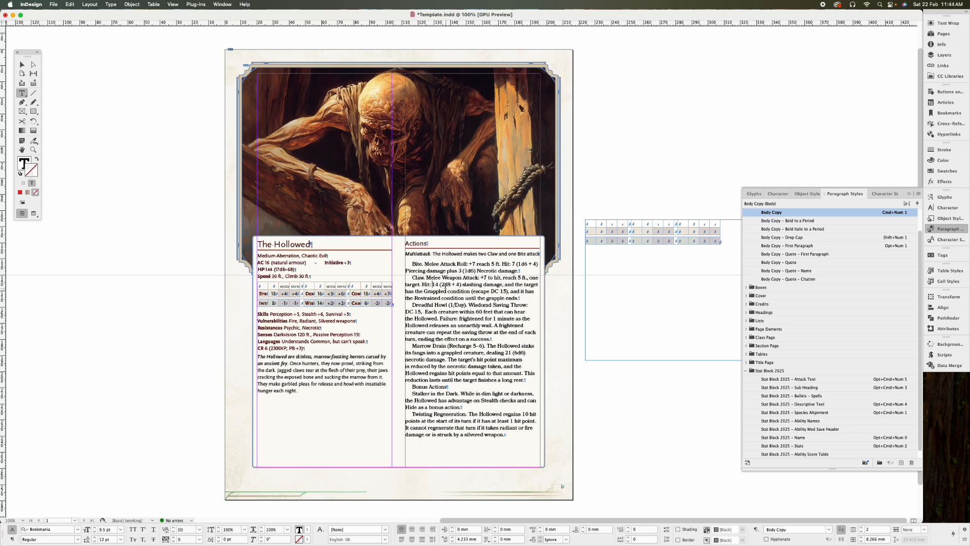
{"action": "left_click_drag", "start_coordinate": [447, 292], "coordinate": [427, 271]}
{"action": "left_click", "coordinate": [816, 380]}
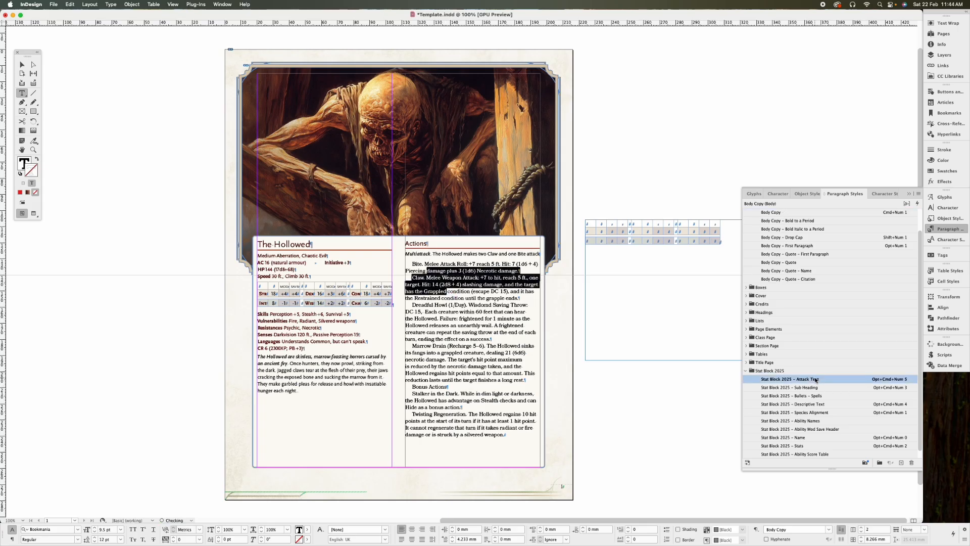
{"action": "left_click", "coordinate": [405, 264]}
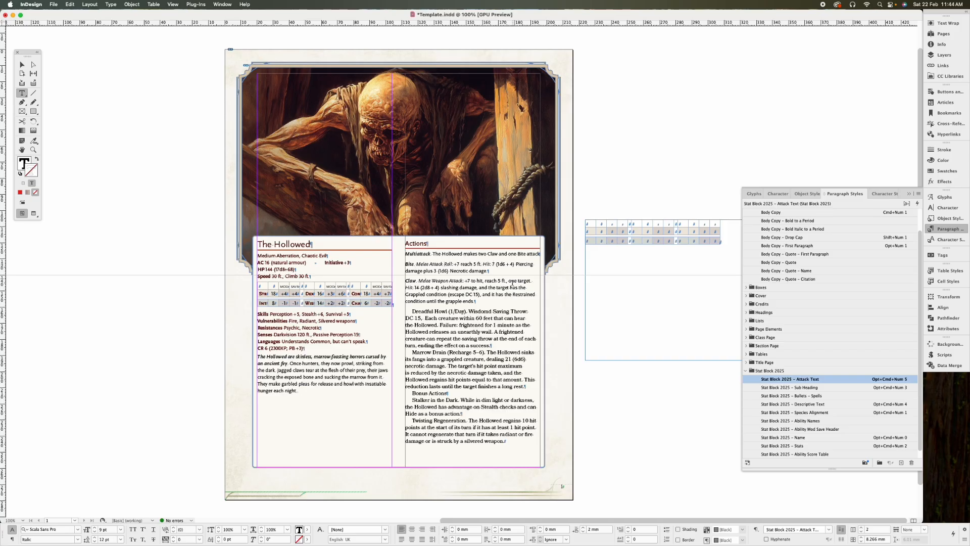
- Apply the Stat Block 2025 – Attack Text paragraph style to the Dreadful Howl paragraph
{"action": "key", "text": "super+equal"}
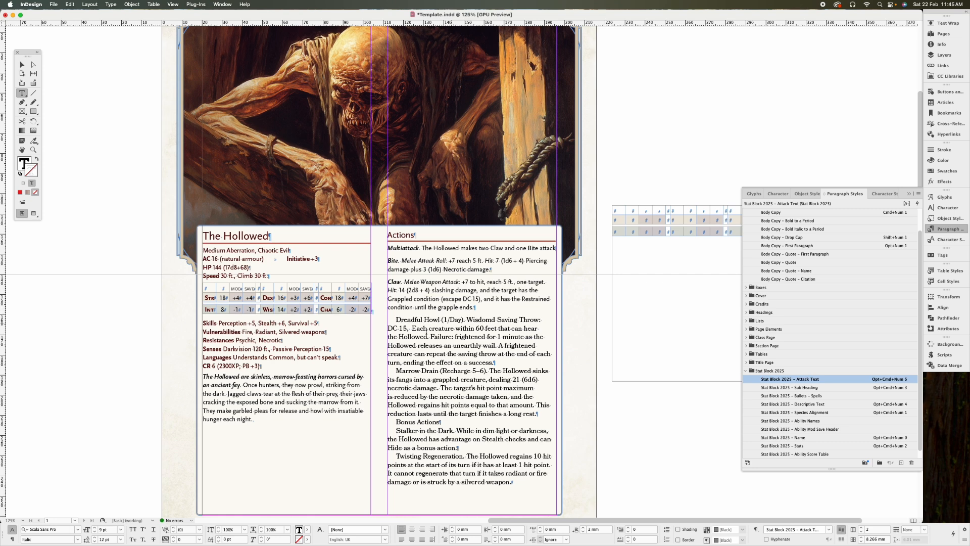
{"action": "left_click", "coordinate": [517, 333]}
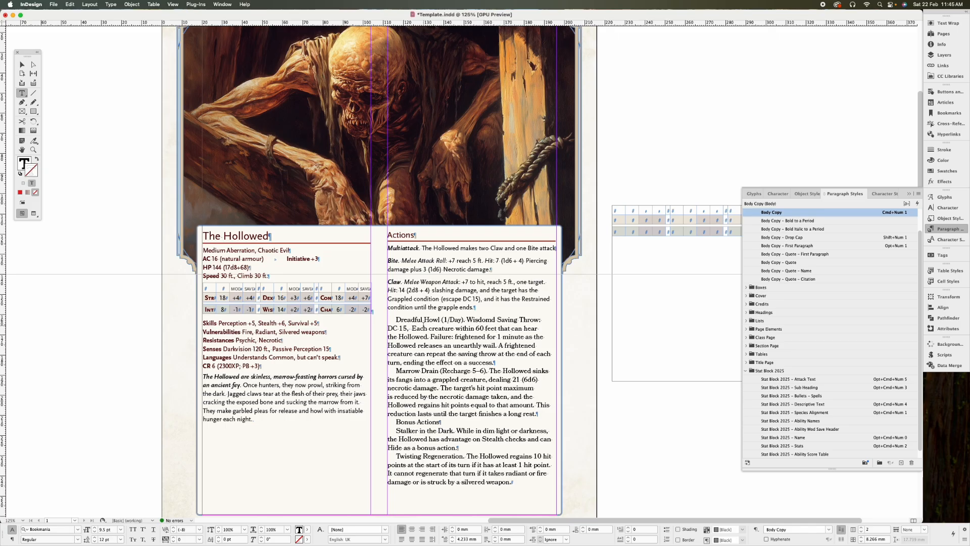
{"action": "left_click", "coordinate": [809, 379]}
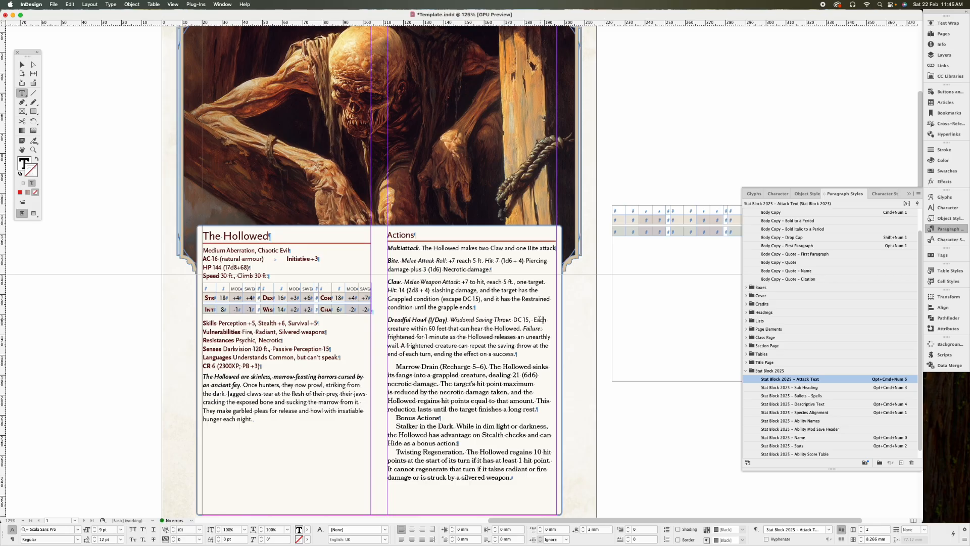
{"action": "left_click_drag", "start_coordinate": [524, 329], "coordinate": [542, 329]}
- Apply the Stat Block 2025 – Descriptive Text paragraph style to the Marrow Drain paragraph
{"action": "left_click", "coordinate": [424, 366]}
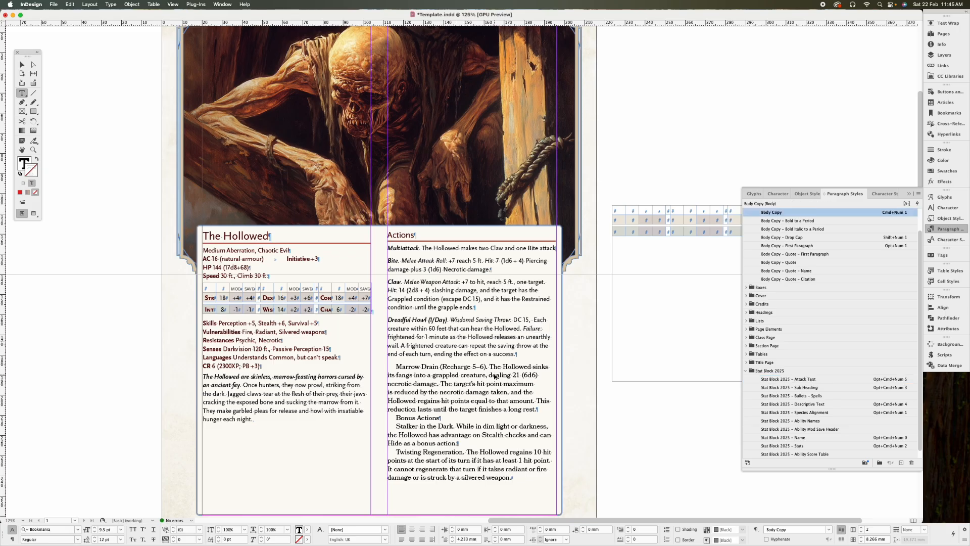
{"action": "key", "text": "alt+super+KP_5"}
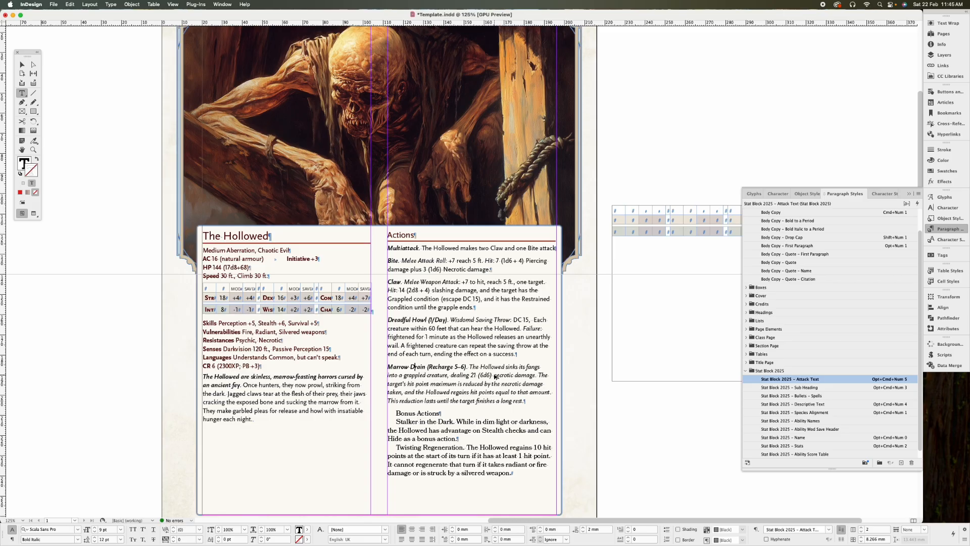
{"action": "key", "text": "alt+super+KP_4"}
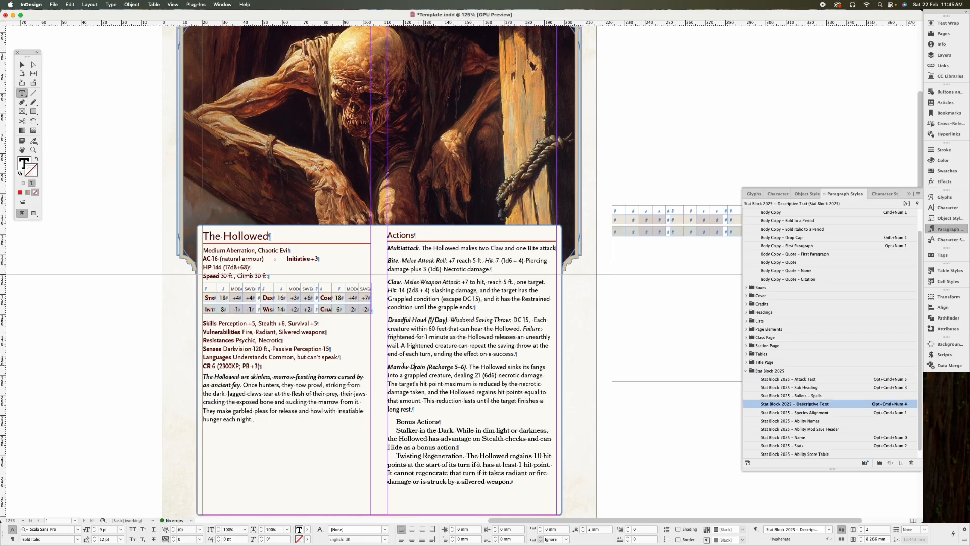
{"action": "left_click", "coordinate": [487, 400], "text": "shift"}
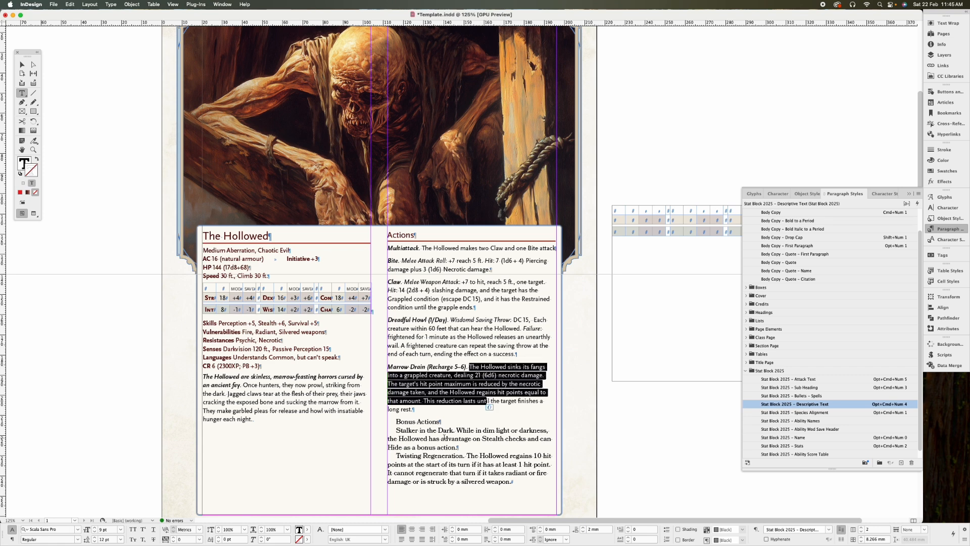
- Apply Stat Block 2025 – Sub Heading to the Bonus Actions line and Stat Block 2025 – Descriptive Text to the Stalker in the Dark and Twisting Regeneration paragraphs
{"action": "left_click", "coordinate": [413, 414]}
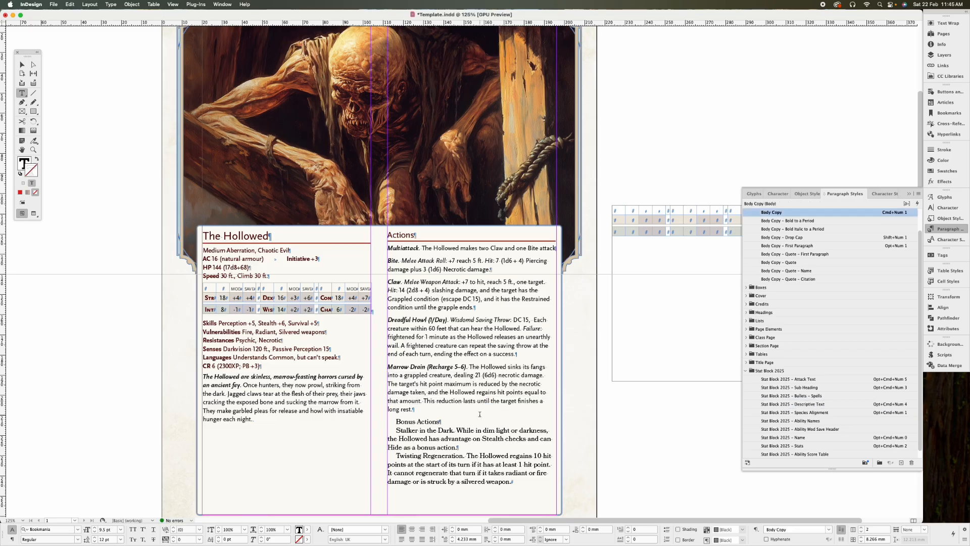
{"action": "key", "text": "alt+super+KP_3"}
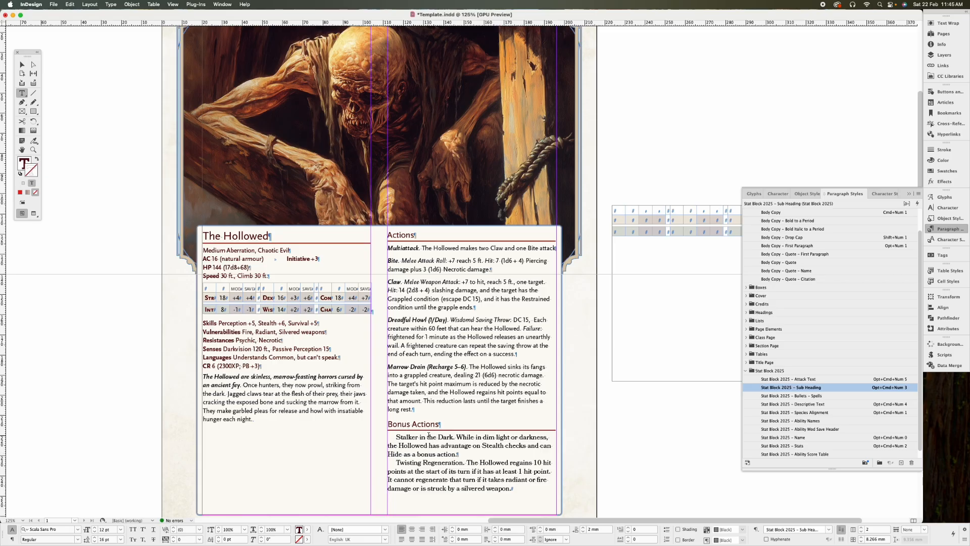
{"action": "left_click_drag", "start_coordinate": [428, 435], "coordinate": [479, 478]}
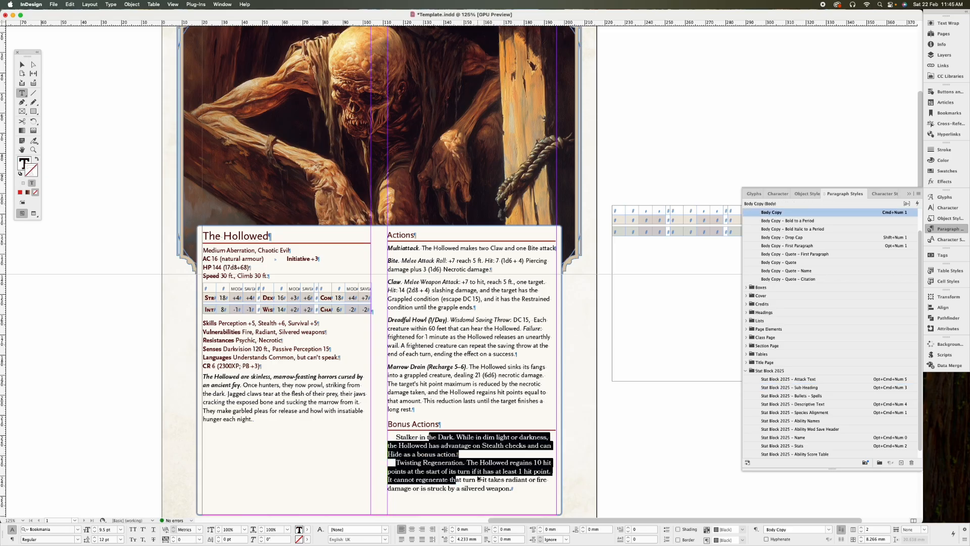
{"action": "key", "text": "alt+super+KP_4"}
{"action": "left_click", "coordinate": [675, 434]}
{"action": "key", "text": "super+minus"}
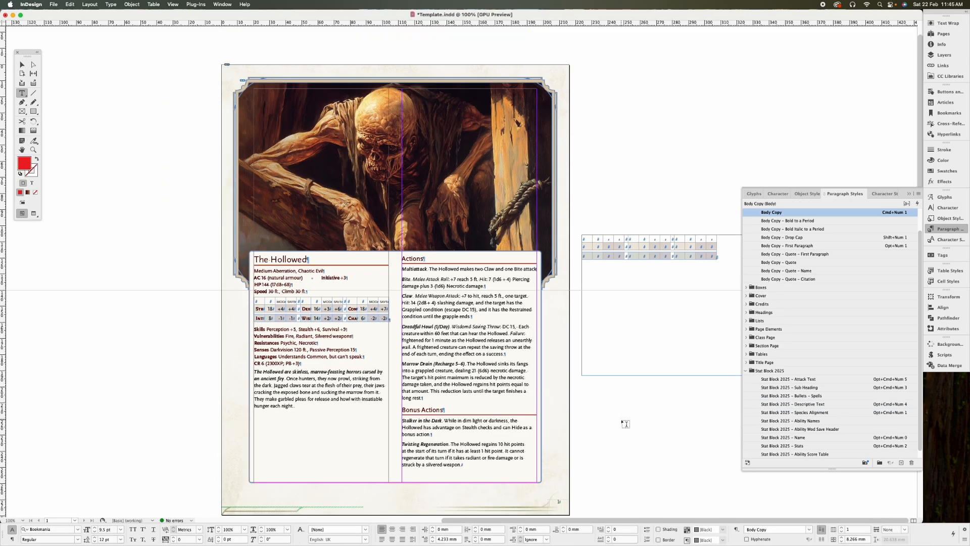
- Lower the top edge of the stat block text frame to make it about 138 mm tall, and show the page in preview mode
{"action": "key", "text": "v"}
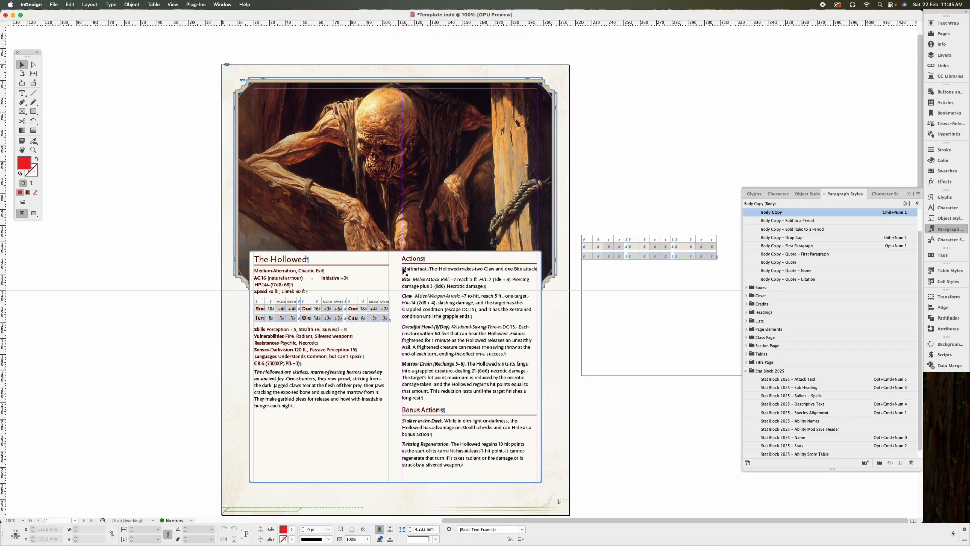
{"action": "left_click", "coordinate": [394, 259]}
{"action": "left_click_drag", "start_coordinate": [395, 251], "coordinate": [395, 262]}
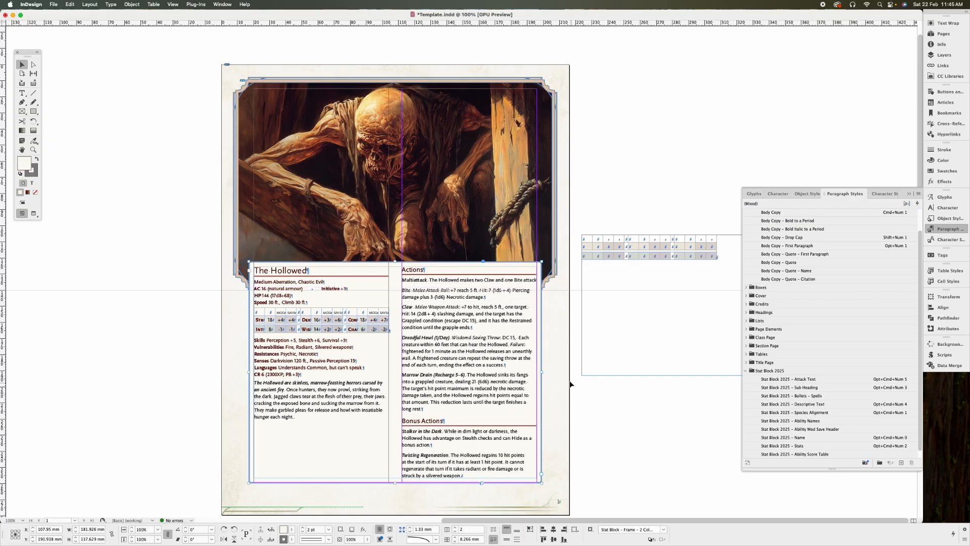
{"action": "left_click", "coordinate": [34, 212]}
{"action": "left_click", "coordinate": [105, 247]}
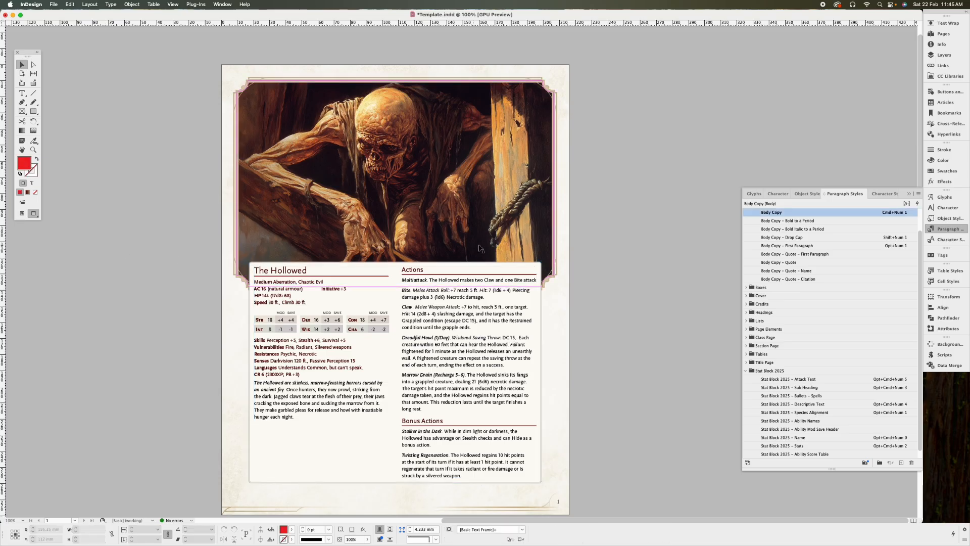
- Examine the Initiative entry beside the armour class and the rest of the stat block text at close range
{"action": "scroll", "coordinate": [478, 341], "scroll_direction": "down", "scroll_amount": 2}
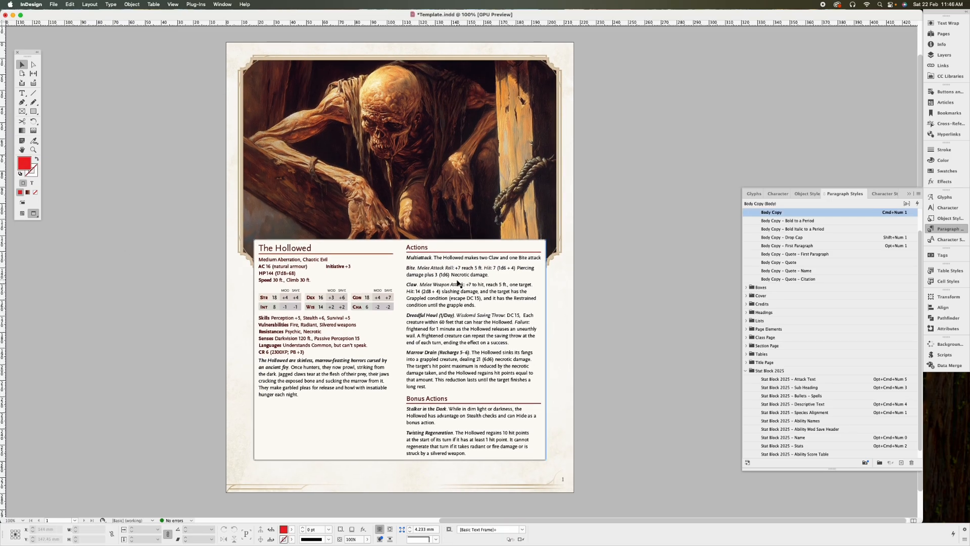
{"action": "left_click", "coordinate": [318, 268]}
{"action": "double_click", "coordinate": [318, 268]}
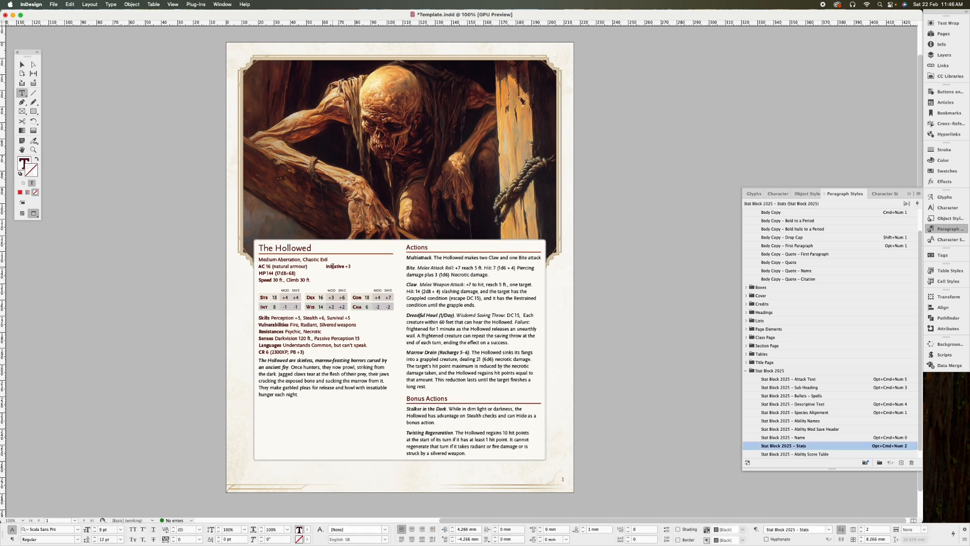
{"action": "left_click_drag", "start_coordinate": [323, 266], "coordinate": [350, 266]}
{"action": "scroll", "coordinate": [269, 276], "scroll_direction": "up", "scroll_amount": 2}
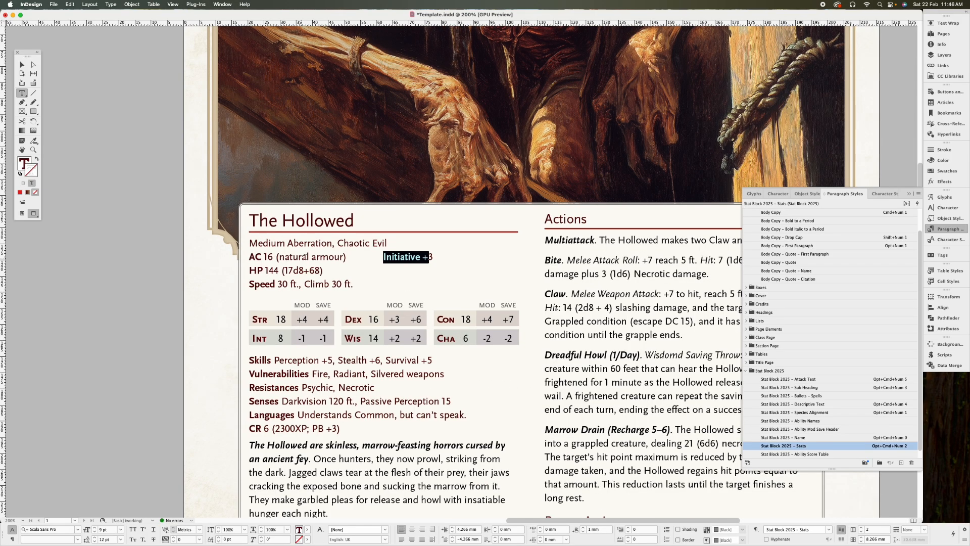
{"action": "key", "text": "Escape"}
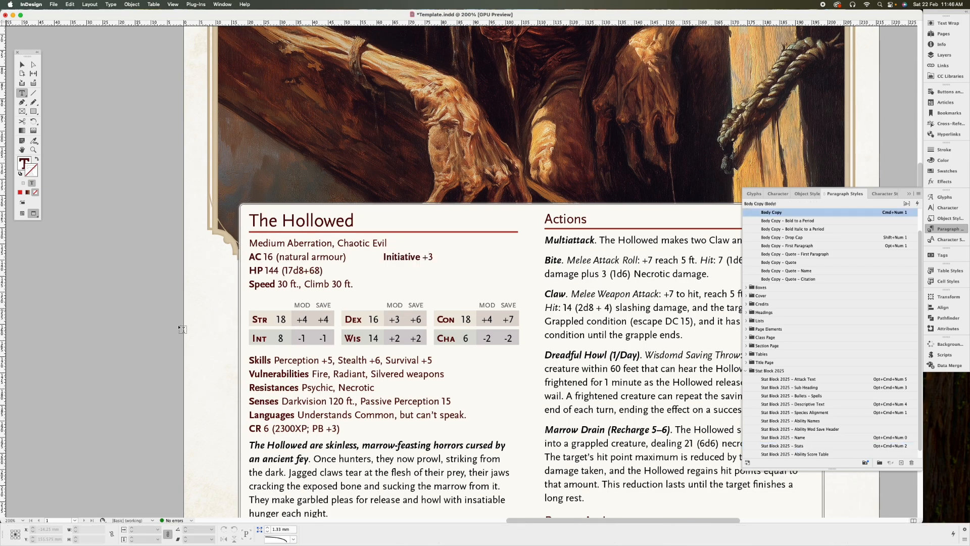
{"action": "scroll", "coordinate": [268, 337], "scroll_direction": "down", "scroll_amount": 3}
{"action": "scroll", "coordinate": [268, 337], "scroll_direction": "right", "scroll_amount": 3}
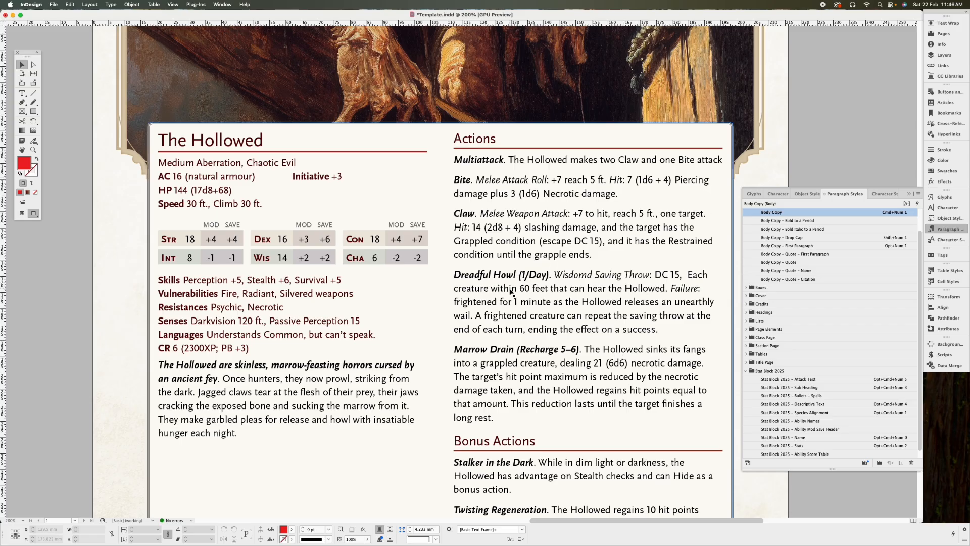
- Correct the misspelled "Wisdomd" to "Wisdom" in the Dreadful Howl paragraph
{"action": "double_click", "coordinate": [540, 288]}
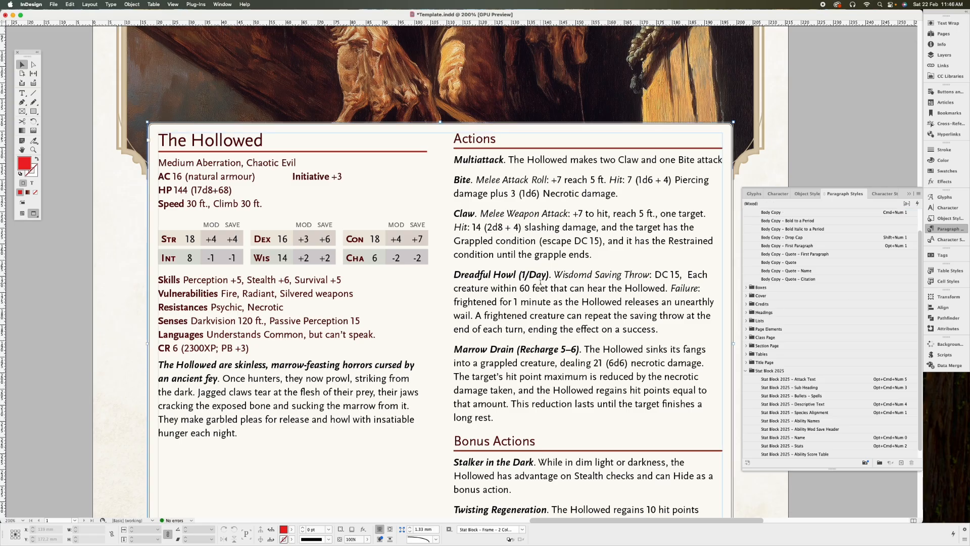
{"action": "left_click_drag", "start_coordinate": [455, 275], "coordinate": [678, 320]}
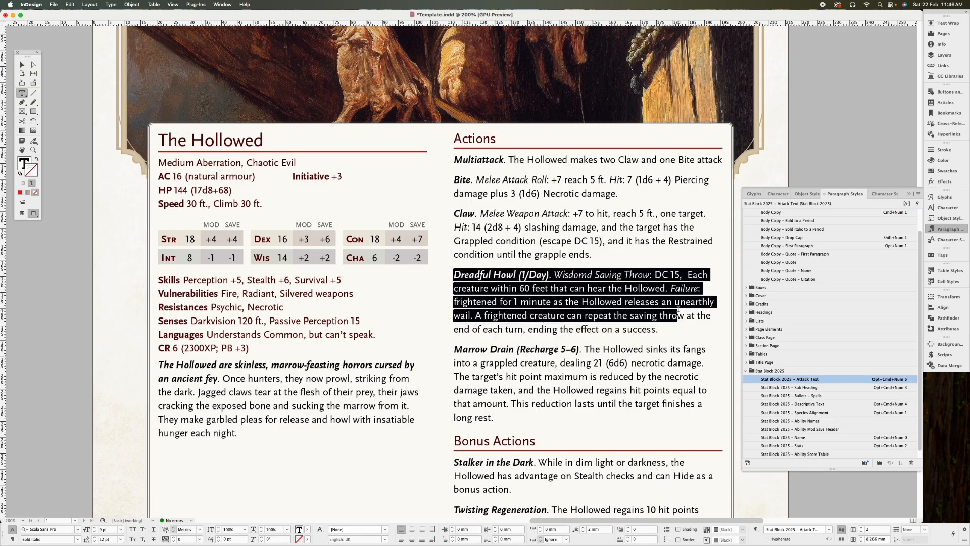
{"action": "left_click", "coordinate": [588, 288]}
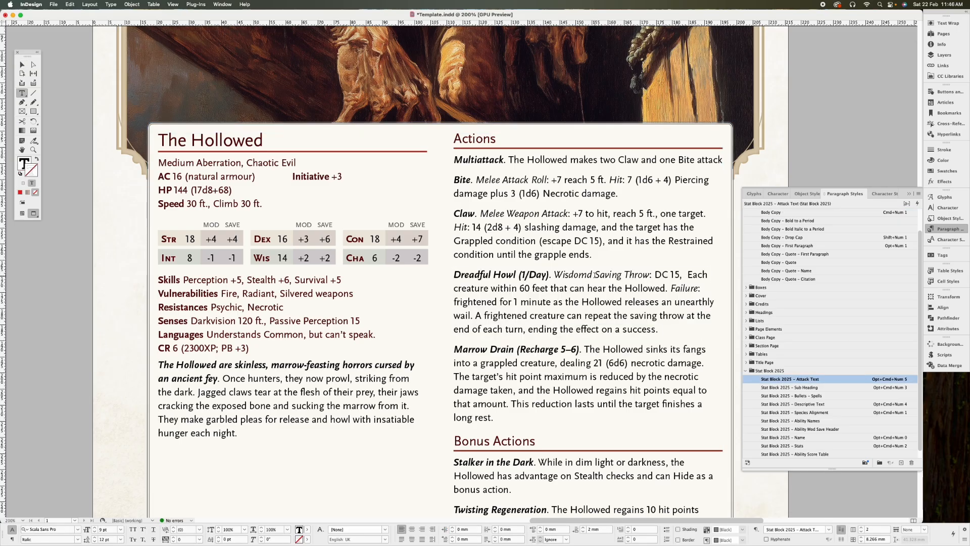
{"action": "key", "text": "Delete"}
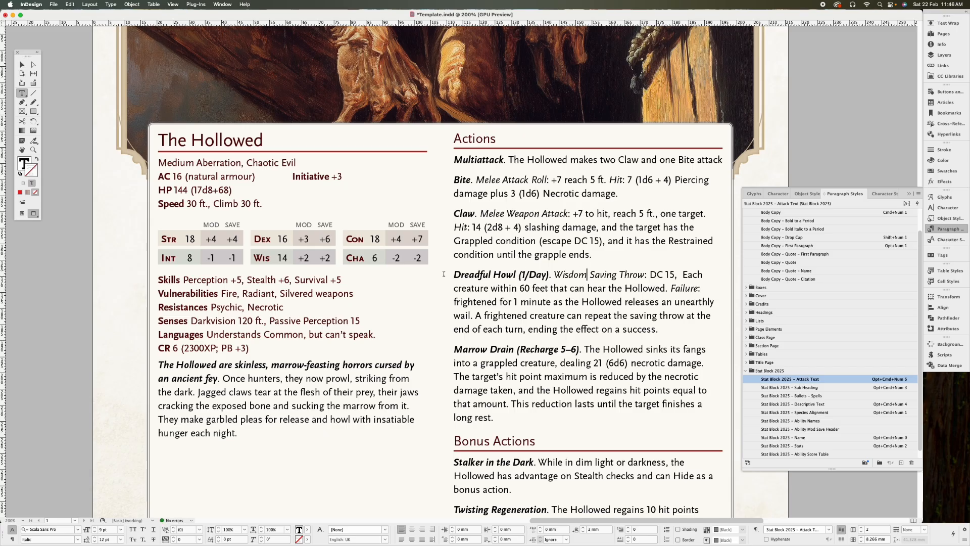
- Check the automatic italic formatting of "Wisdom Saving Throw" and "Failure:" in the Dreadful Howl paragraph, and view the whole page at 100%
{"action": "left_click", "coordinate": [455, 274]}
{"action": "left_click_drag", "start_coordinate": [455, 275], "coordinate": [645, 275]}
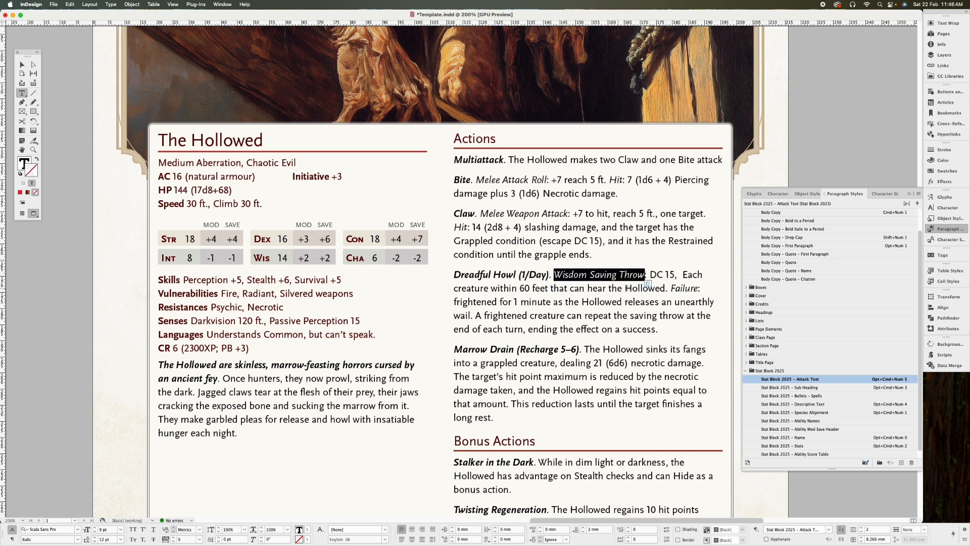
{"action": "left_click", "coordinate": [667, 289]}
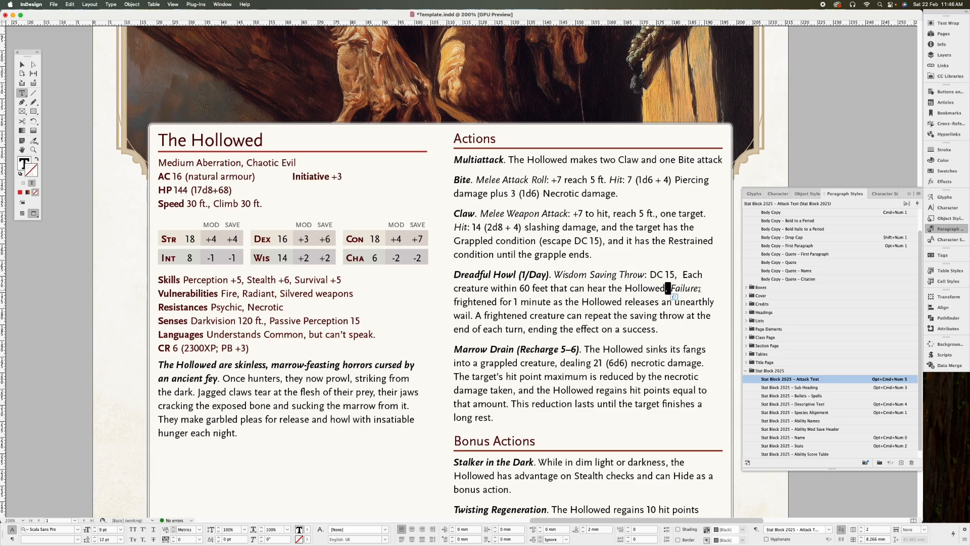
{"action": "left_click_drag", "start_coordinate": [700, 289], "coordinate": [685, 289]}
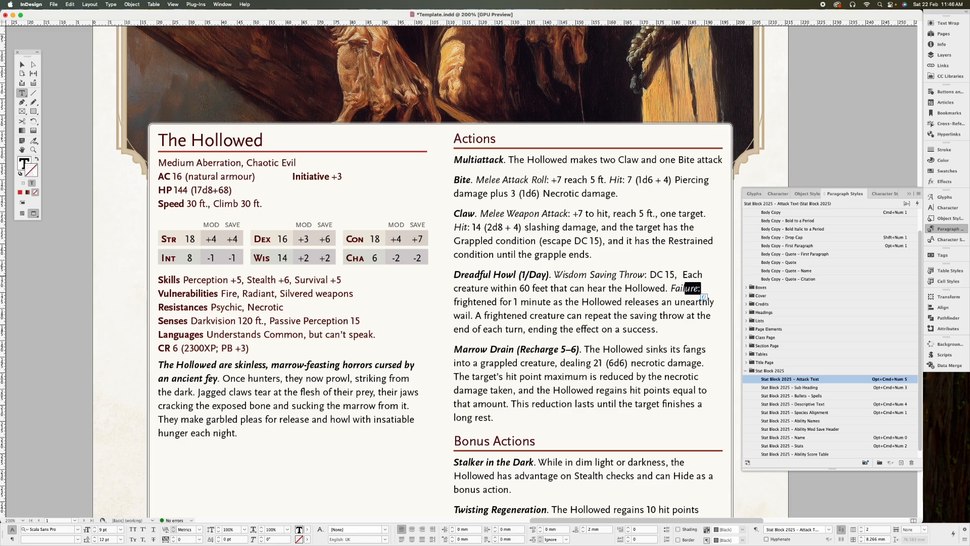
{"action": "left_click_drag", "start_coordinate": [556, 274], "coordinate": [639, 277]}
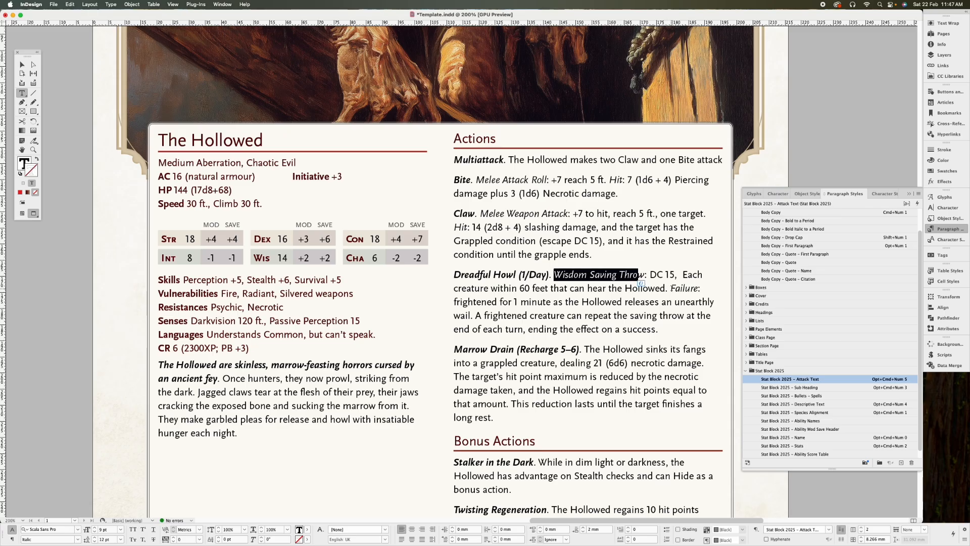
{"action": "left_click_drag", "start_coordinate": [671, 288], "coordinate": [691, 289]}
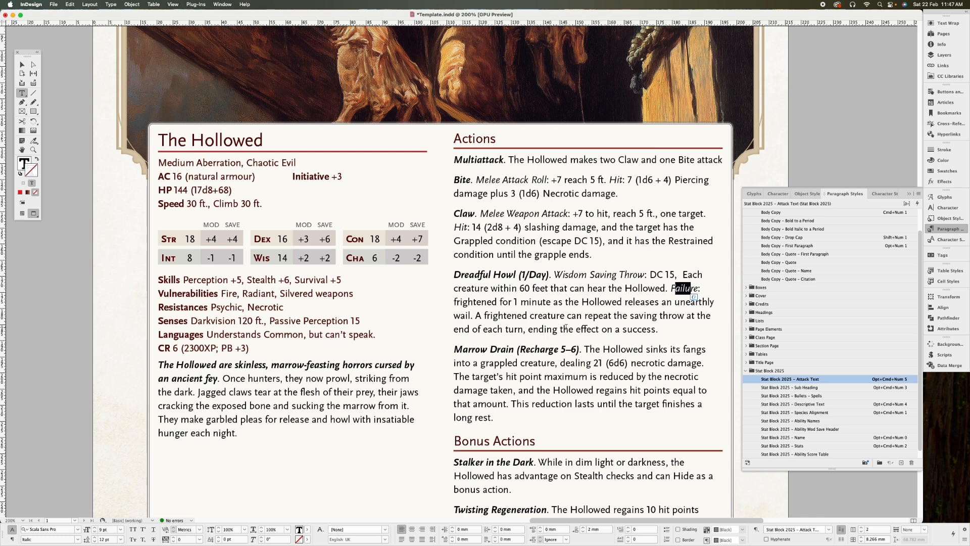
{"action": "key", "text": "super+1"}
{"action": "left_click", "coordinate": [682, 340], "text": "super"}
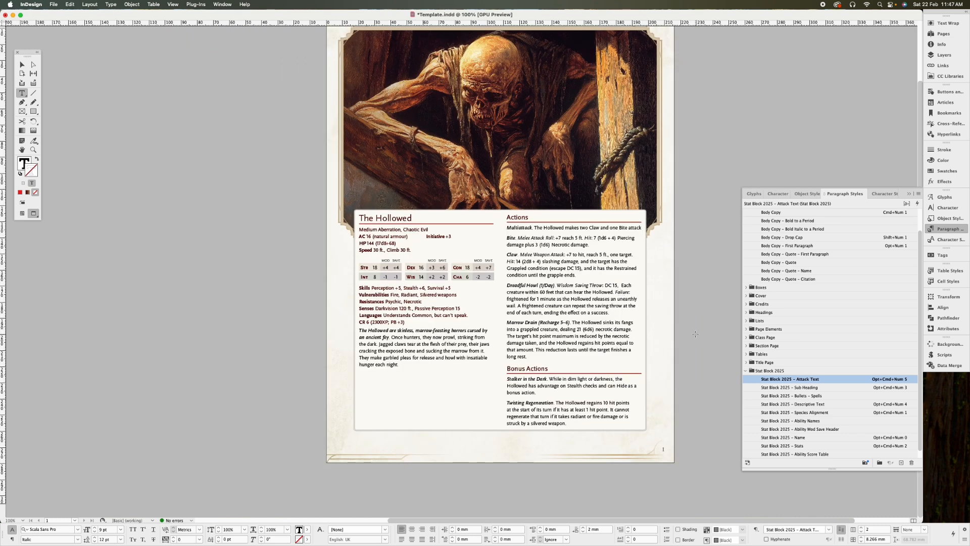
{"action": "key", "text": "v"}
{"action": "left_click_drag", "start_coordinate": [658, 314], "coordinate": [638, 343]}
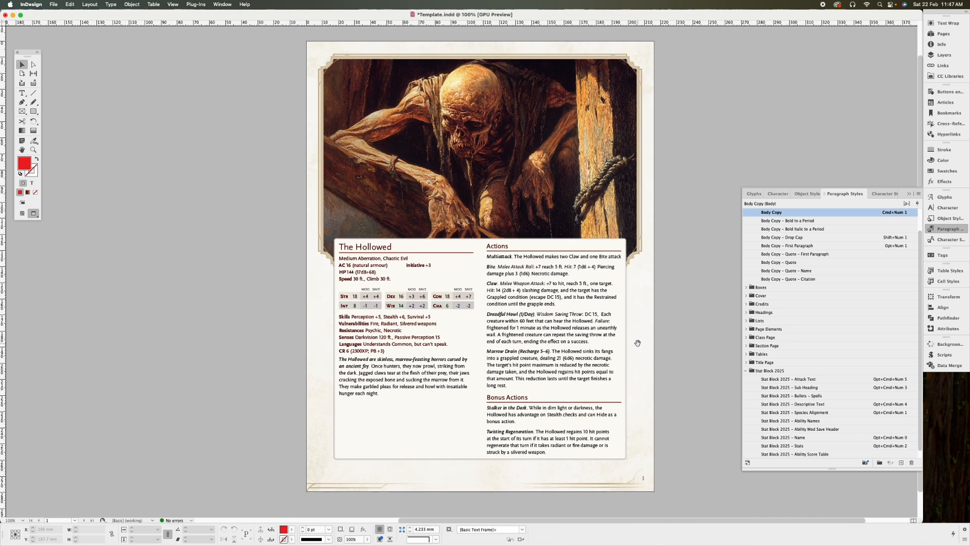